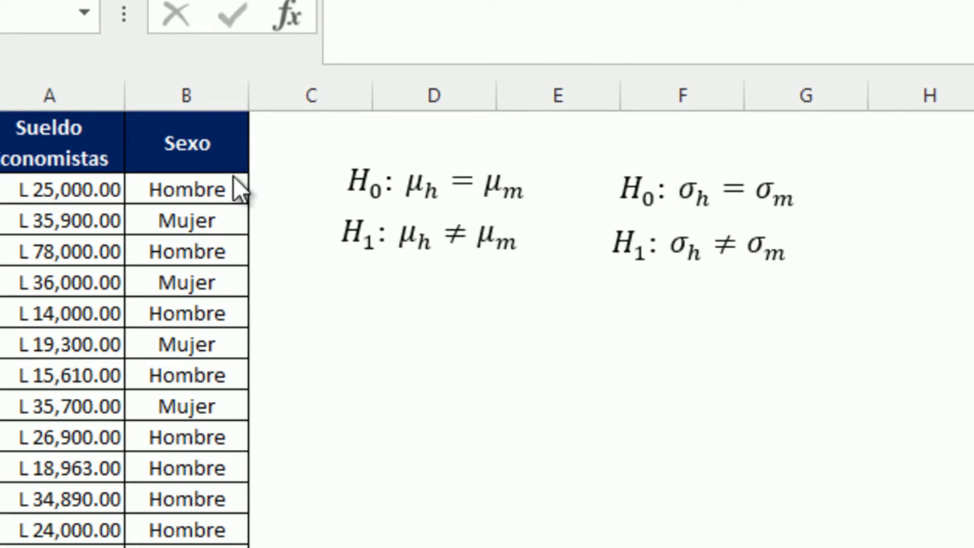
# Turn on filtering for the salary table's header row and filter the Sexo column to show only Hombre.
pyautogui.click(211, 140)
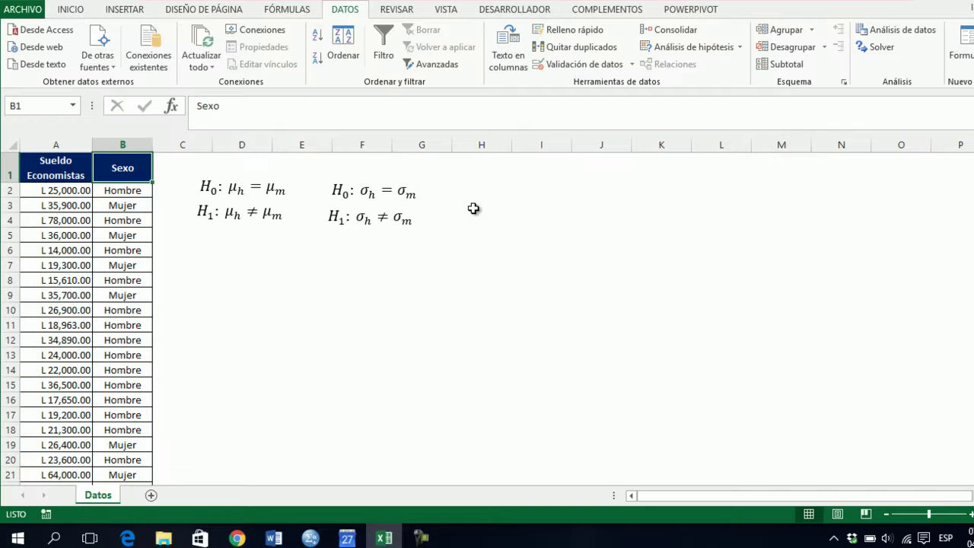
pyautogui.click(380, 45)
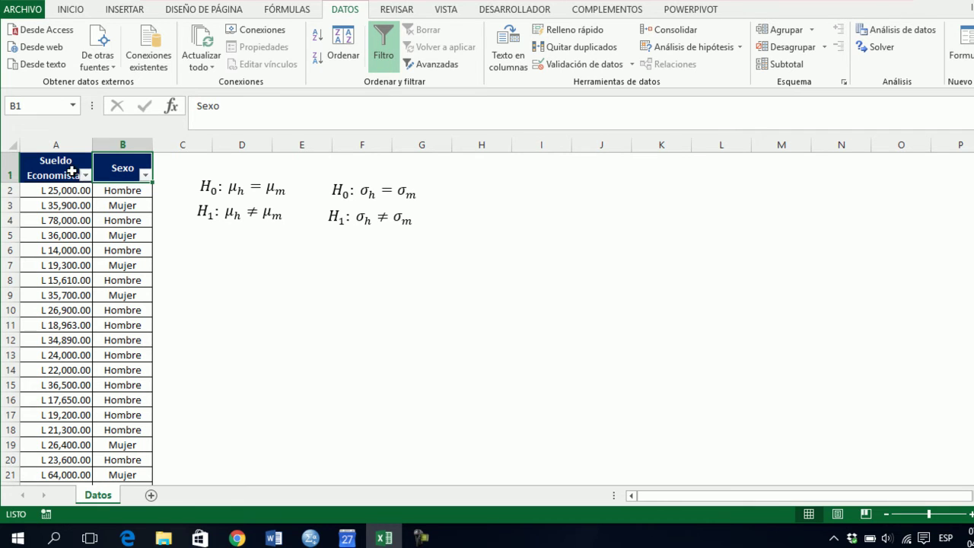
pyautogui.click(144, 175)
pyautogui.click(79, 320)
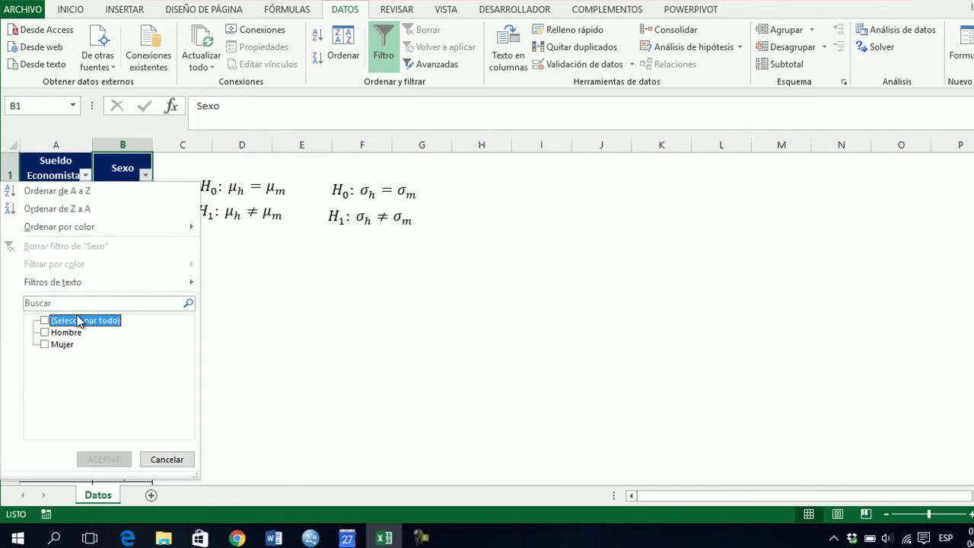
pyautogui.click(60, 265)
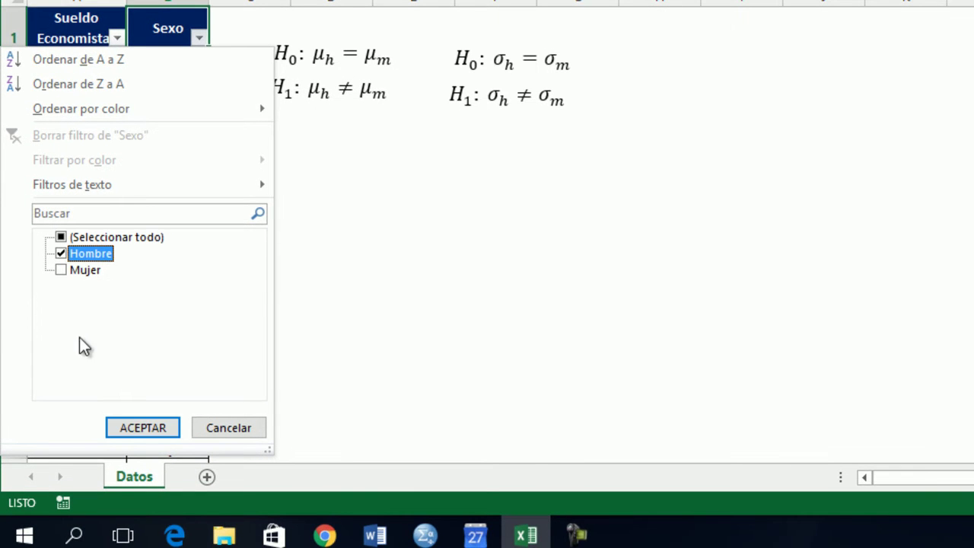
pyautogui.click(161, 431)
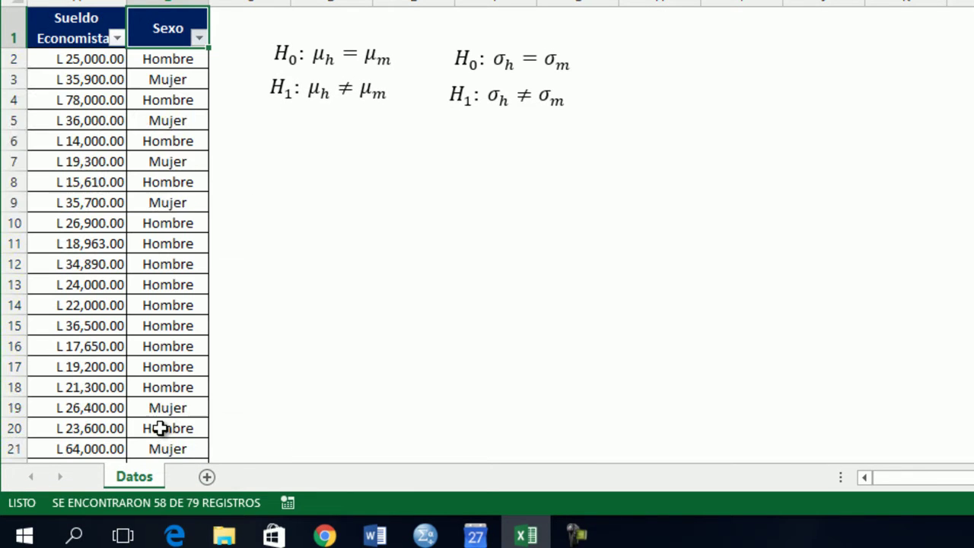
# Copy all the filtered men's salaries in column A, starting from cell A2.
pyautogui.click(76, 66)
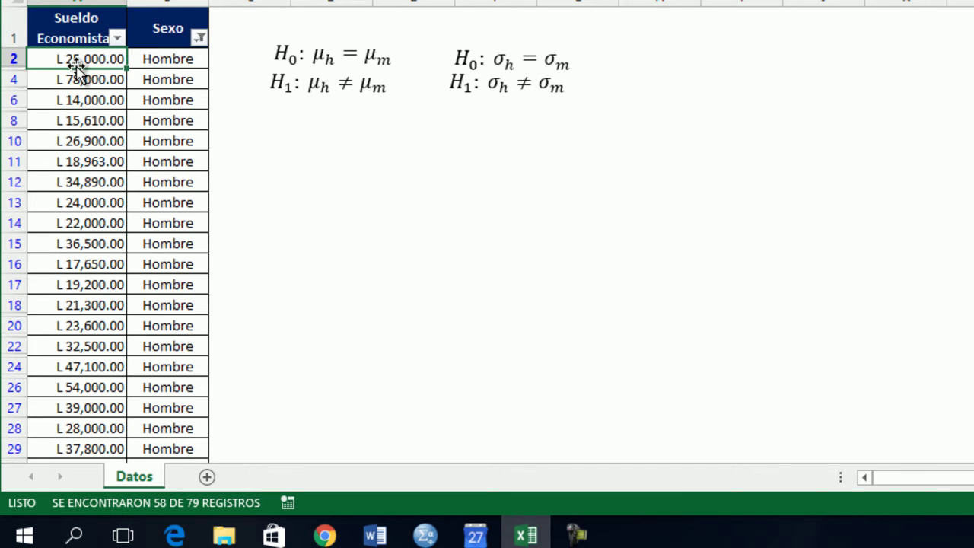
pyautogui.hotkey('ctrl', 'shift', 'Down')
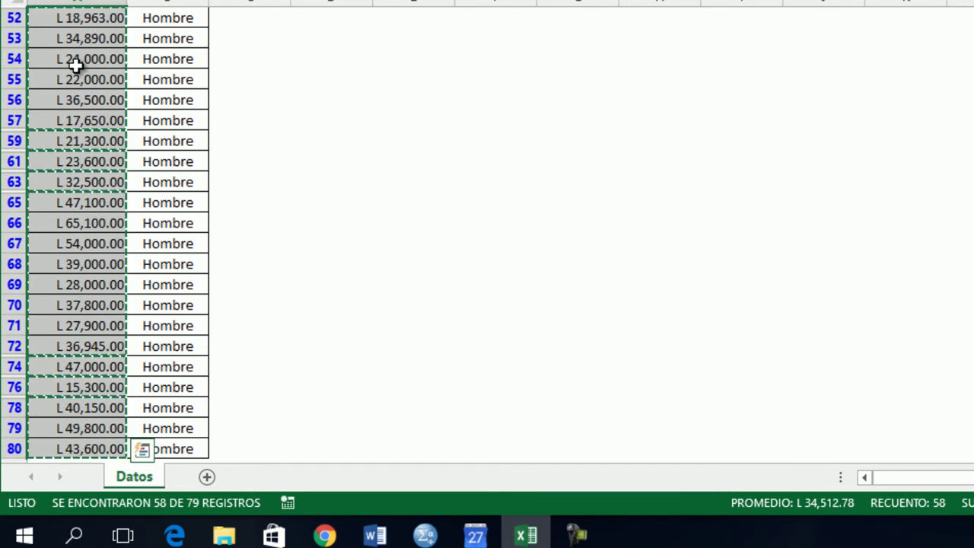
pyautogui.hotkey('ctrl', 'c')
# Reselect all values in the Sexo filter to show every row of the table again.
pyautogui.click(313, 60)
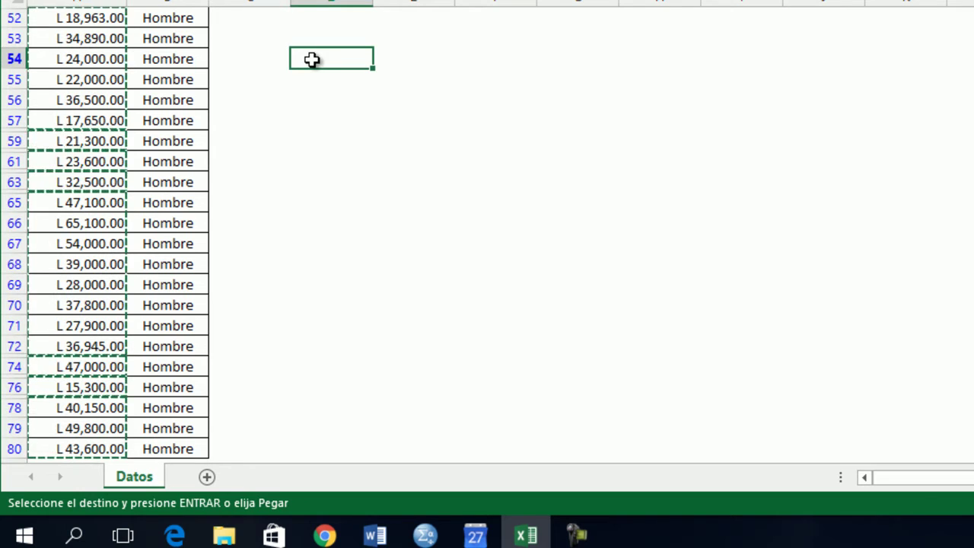
pyautogui.hotkey('ctrl', 'Up')
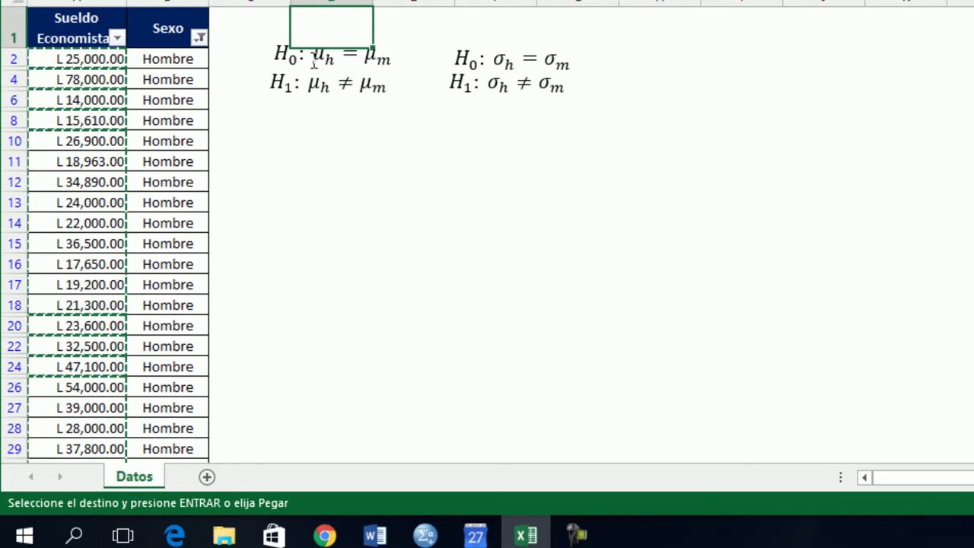
pyautogui.click(199, 37)
pyautogui.click(60, 240)
pyautogui.click(155, 418)
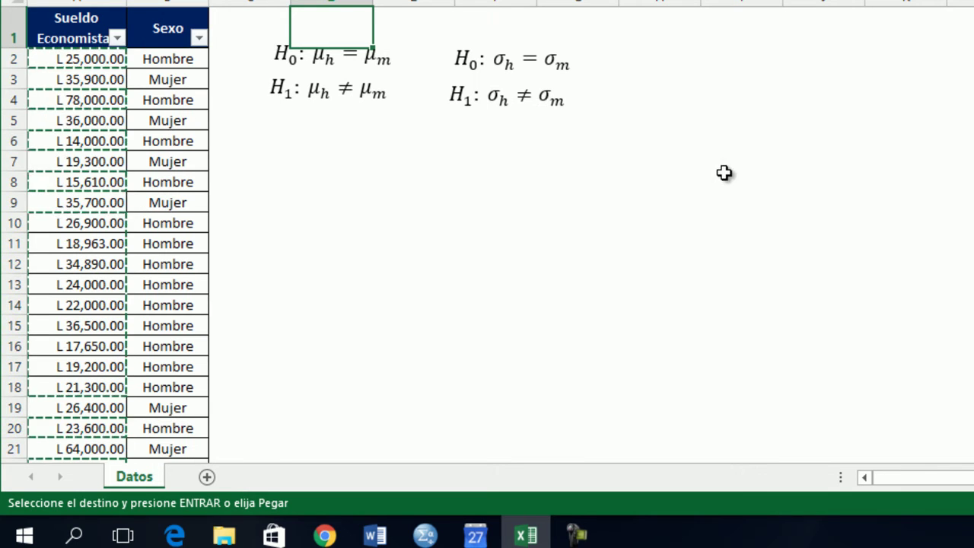
# Paste the copied men's salaries into column H, starting at cell H2.
pyautogui.click(679, 53)
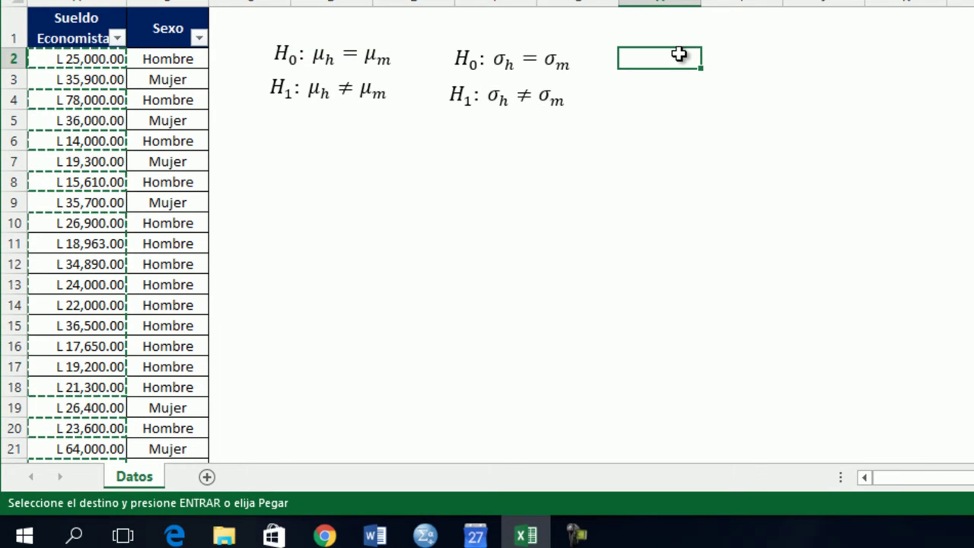
pyautogui.hotkey('ctrl', 'Down')
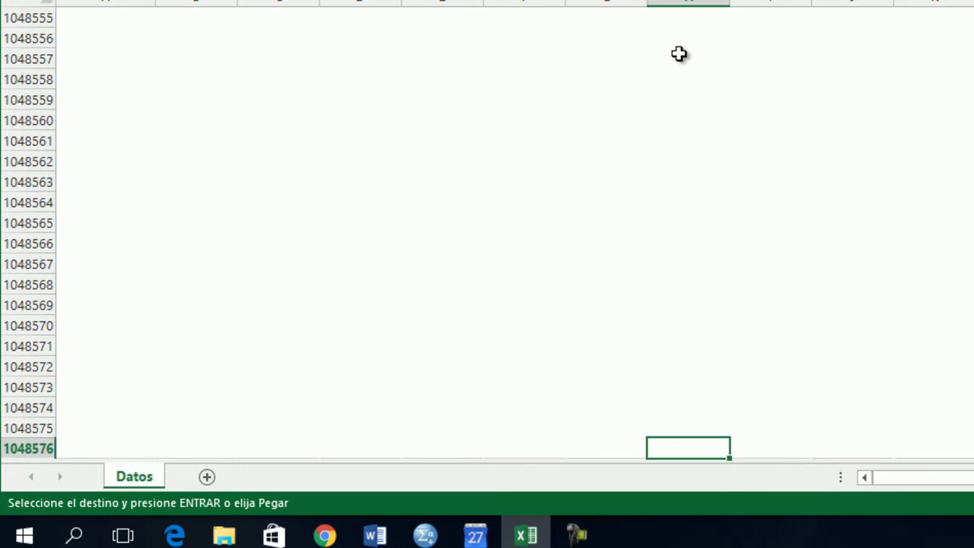
pyautogui.hotkey('ctrl', 'Up')
pyautogui.click(679, 53)
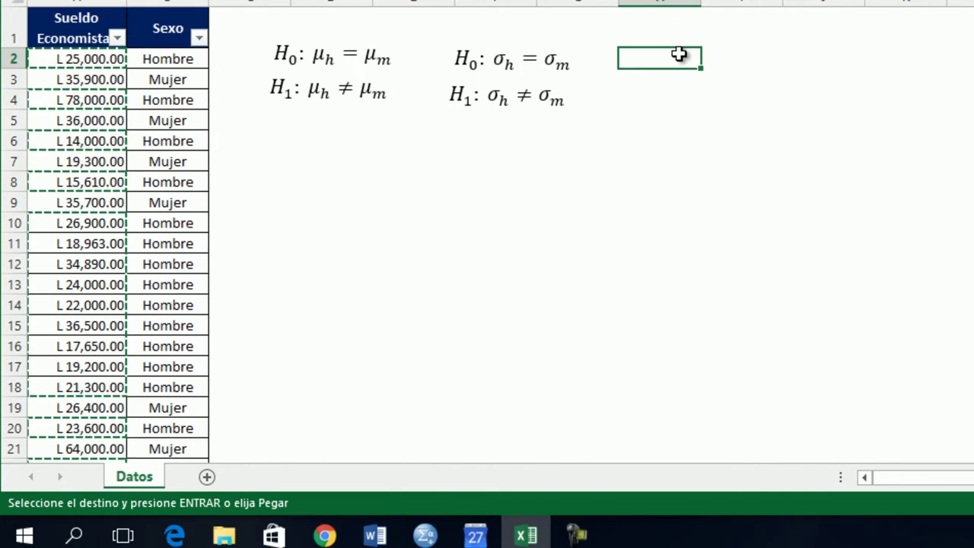
pyautogui.hotkey('ctrl', 'shift', 'Down')
pyautogui.hotkey('ctrl', 'v')
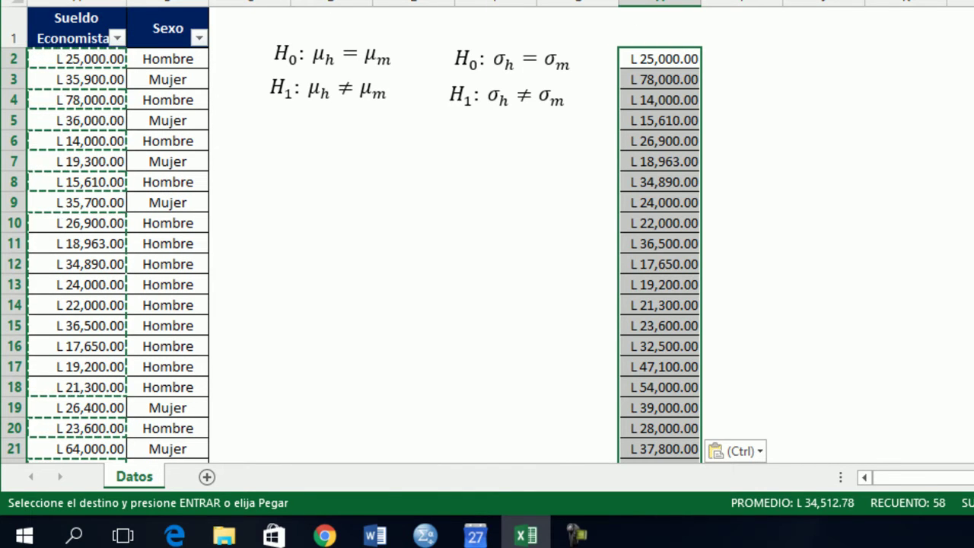
# Copy the Sueldo Economistas header into cell H1 and extend its text to "Sueldo Economistas Hombres".
pyautogui.click(88, 34)
pyautogui.press('Escape')
pyautogui.hotkey('ctrl', 'c')
pyautogui.click(668, 22)
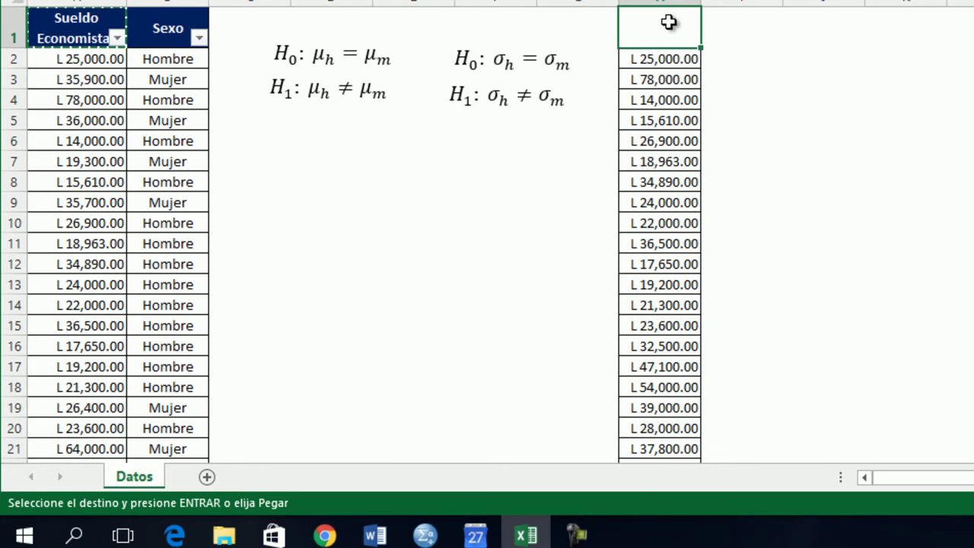
pyautogui.hotkey('ctrl', 'v')
pyautogui.press('F2')
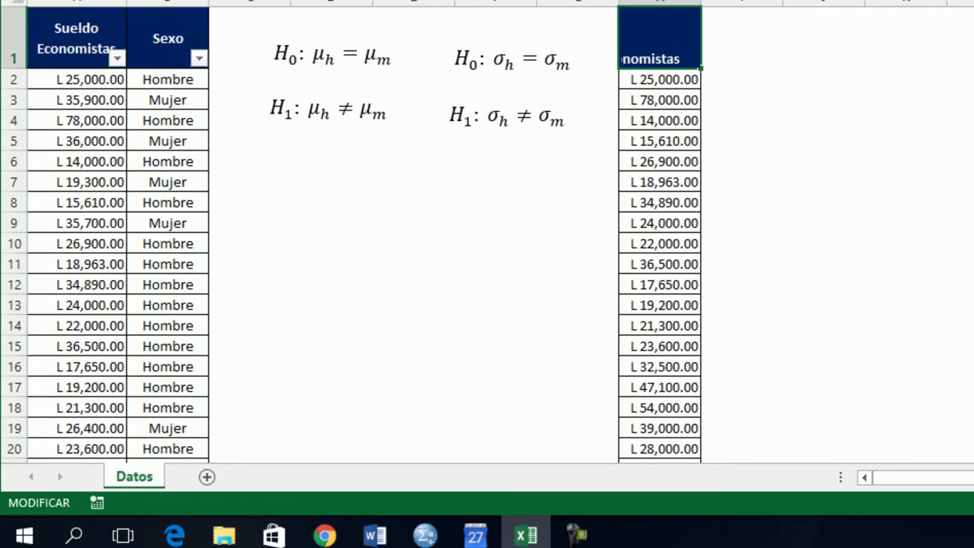
pyautogui.write('Hombres')
pyautogui.press('Return')
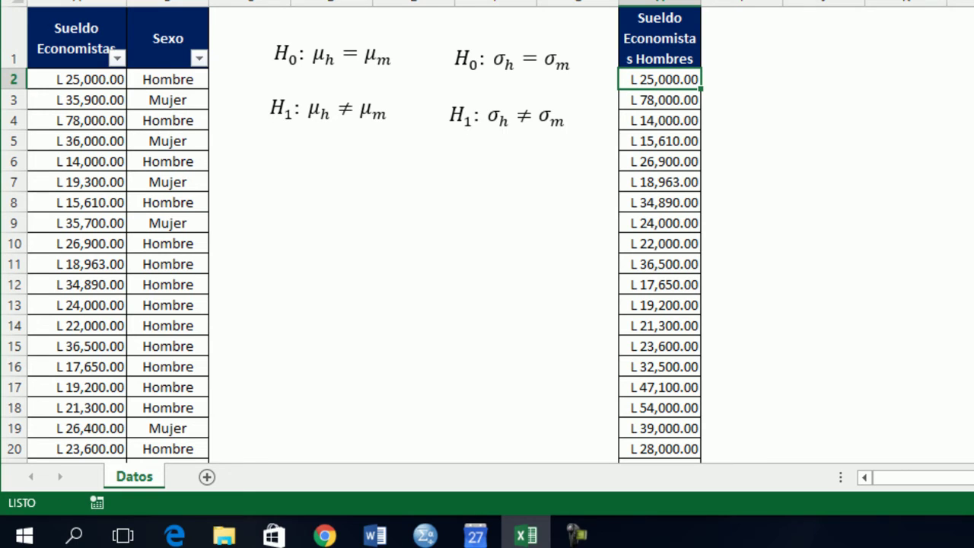
# Filter the Sexo column to show only Mujer.
pyautogui.click(199, 59)
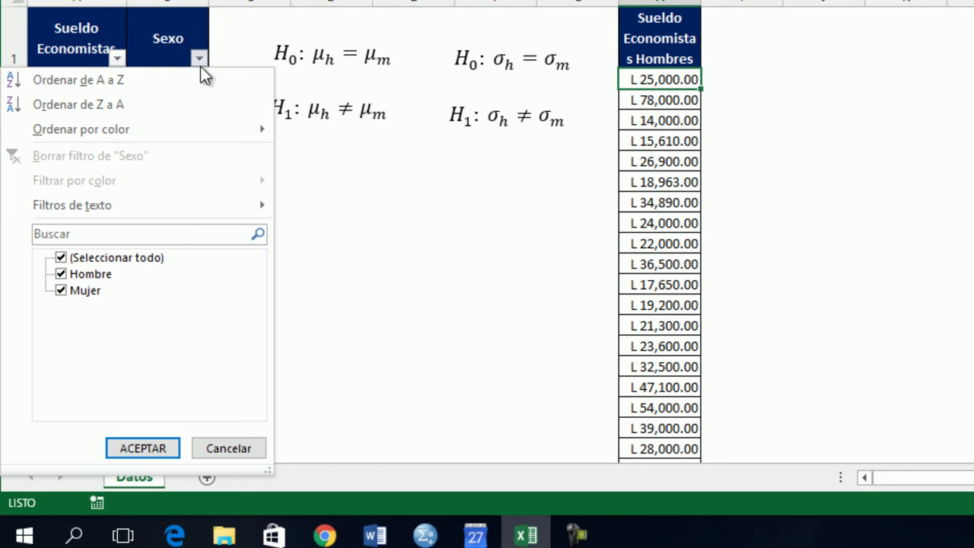
pyautogui.click(61, 258)
pyautogui.click(60, 289)
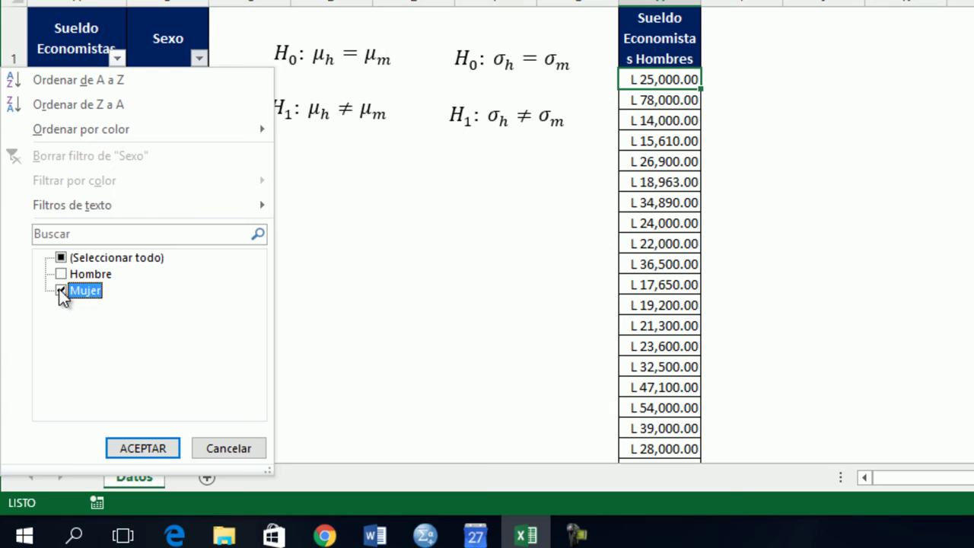
pyautogui.click(145, 454)
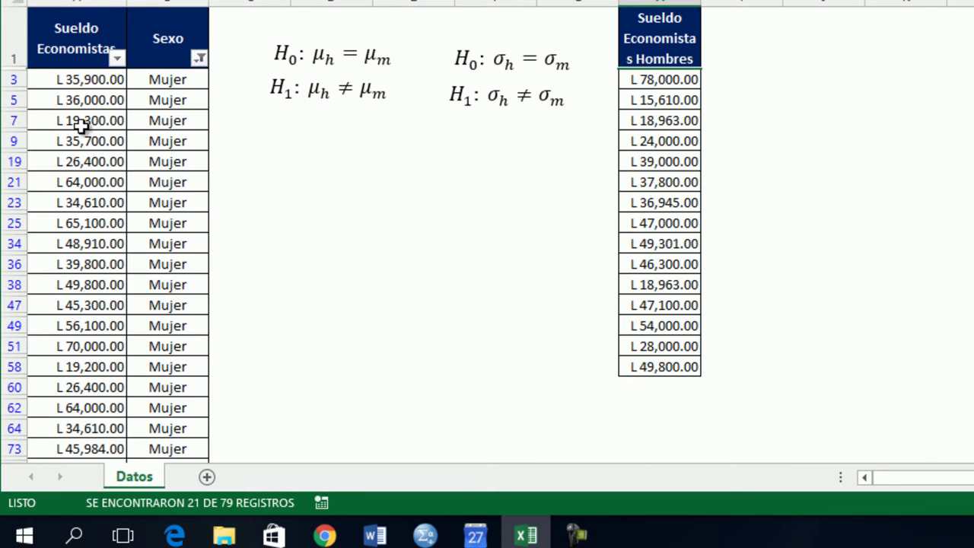
# Copy all the filtered women's salaries in column A, starting from cell A3.
pyautogui.click(71, 78)
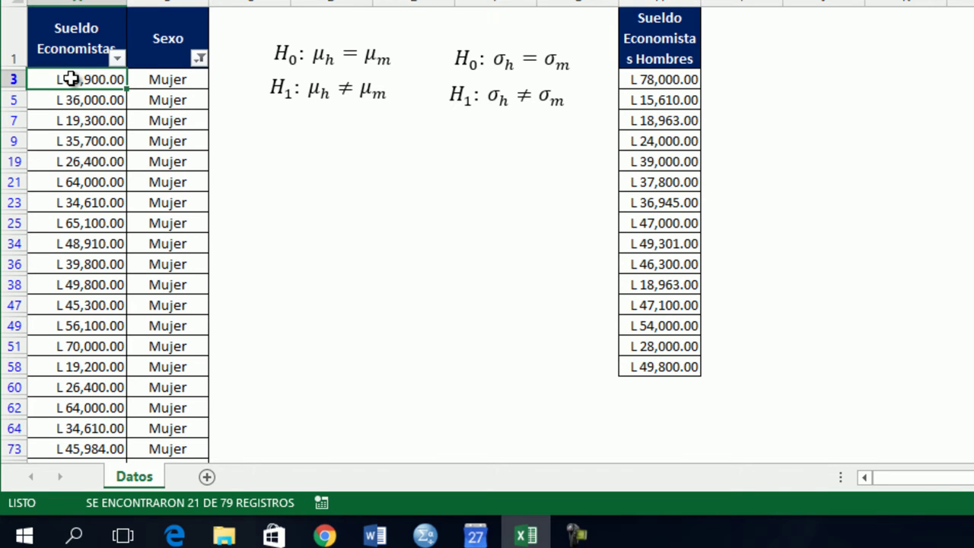
pyautogui.hotkey('ctrl', 'shift', 'Down')
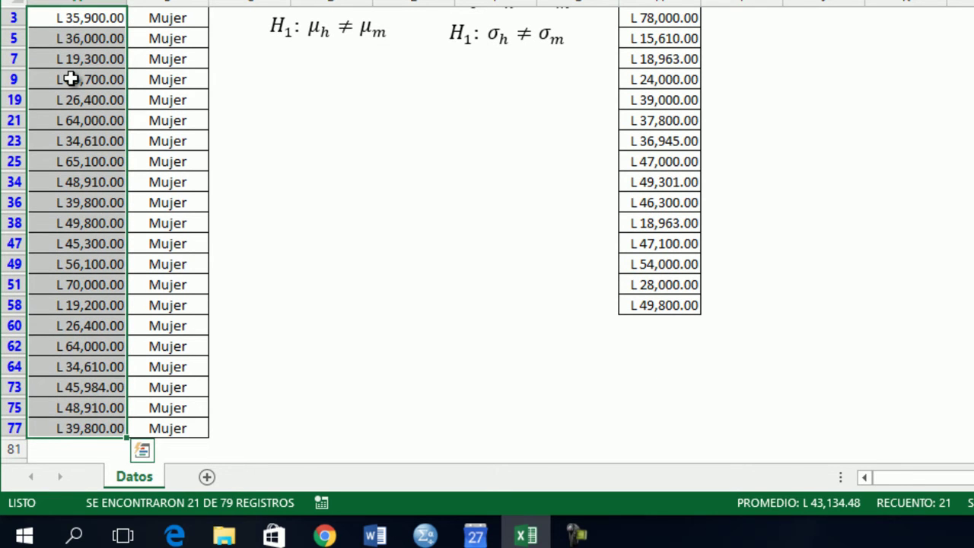
pyautogui.hotkey('ctrl', 'q')
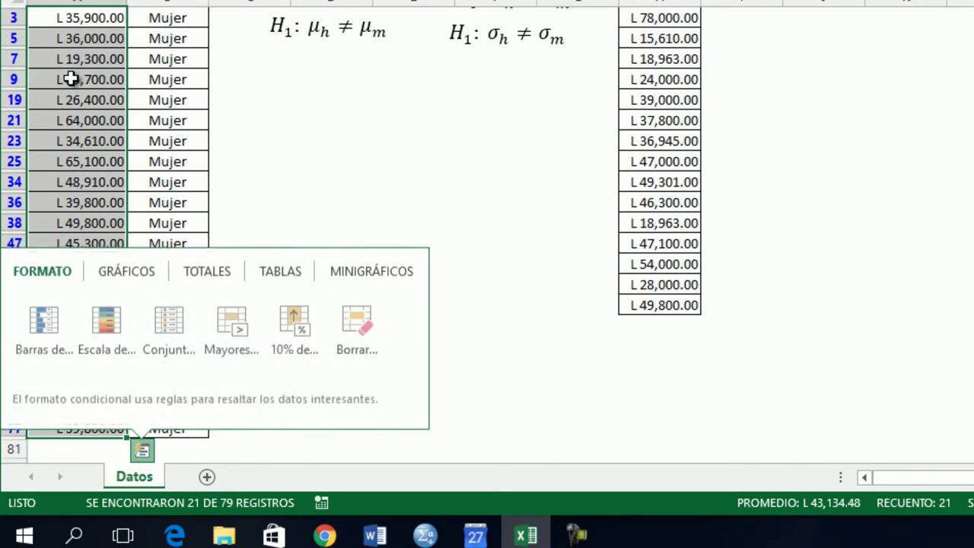
pyautogui.press('Escape')
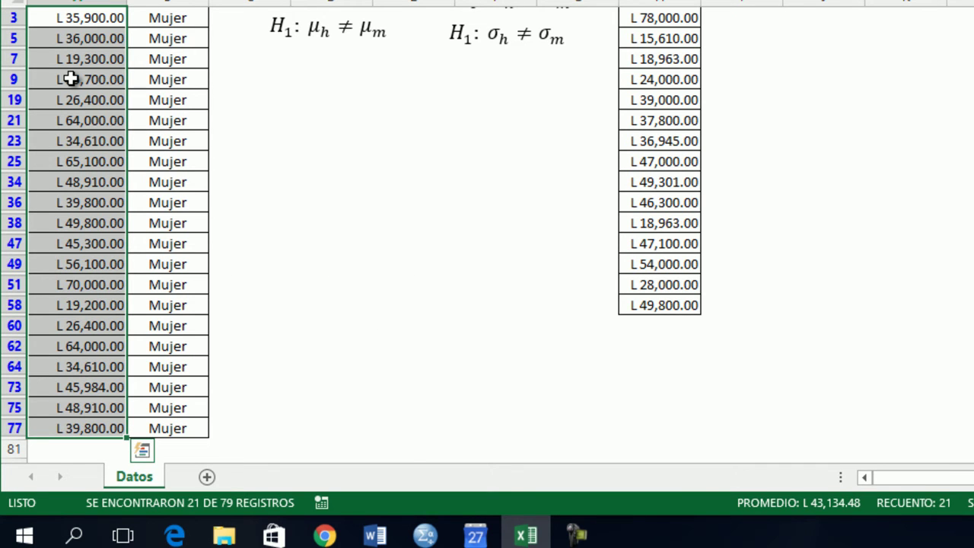
pyautogui.hotkey('ctrl', 'c')
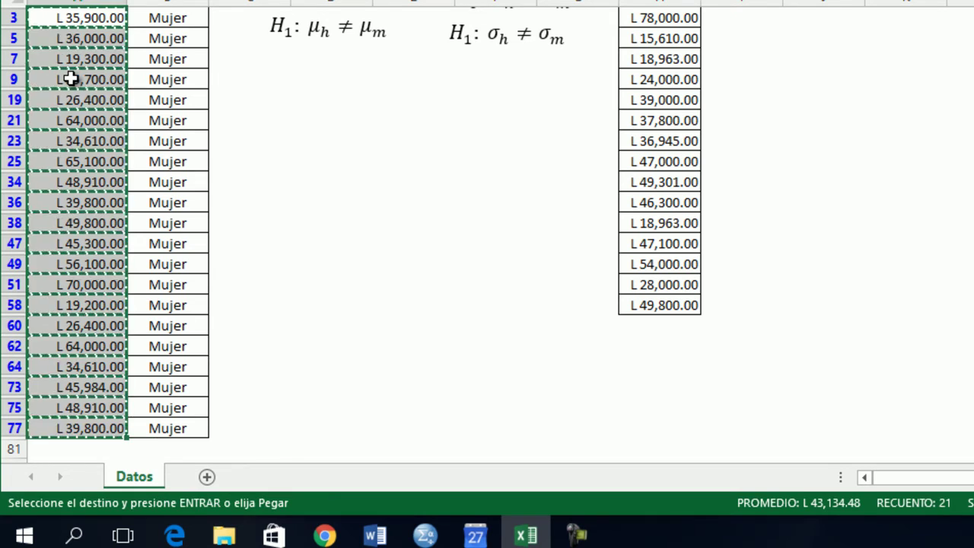
# Show all rows again through the Sexo filter and paste the copied women's salaries starting at cell I2.
pyautogui.click(155, 121)
pyautogui.hotkey('ctrl', 'Up')
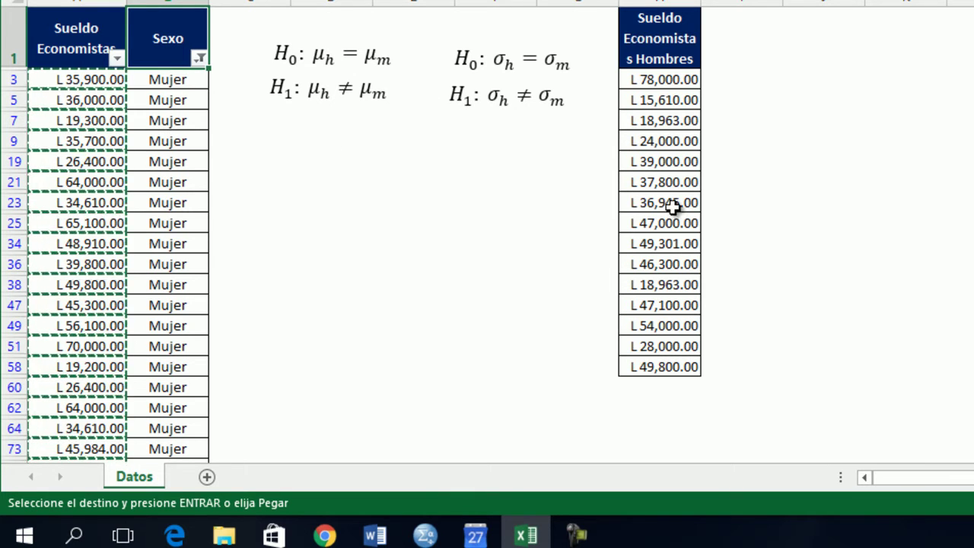
pyautogui.click(710, 82)
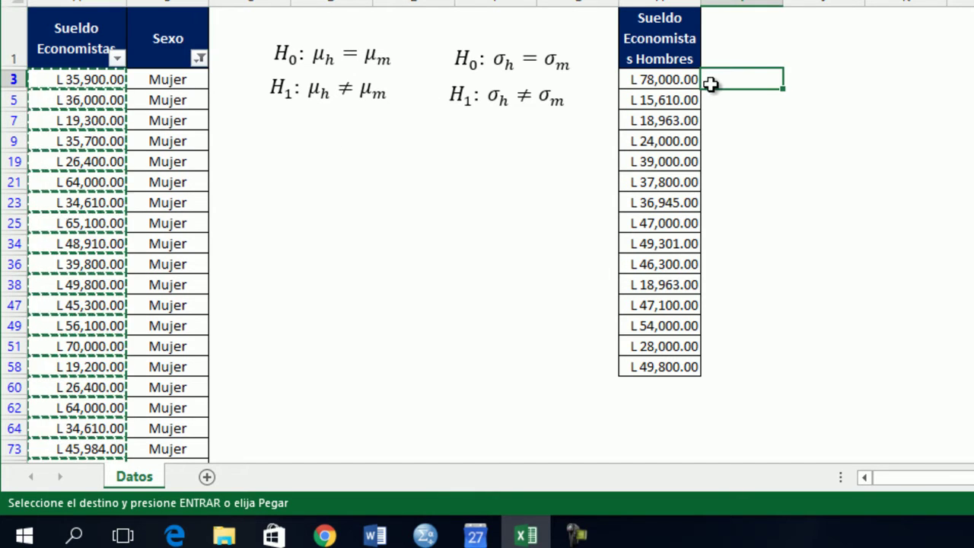
pyautogui.click(199, 59)
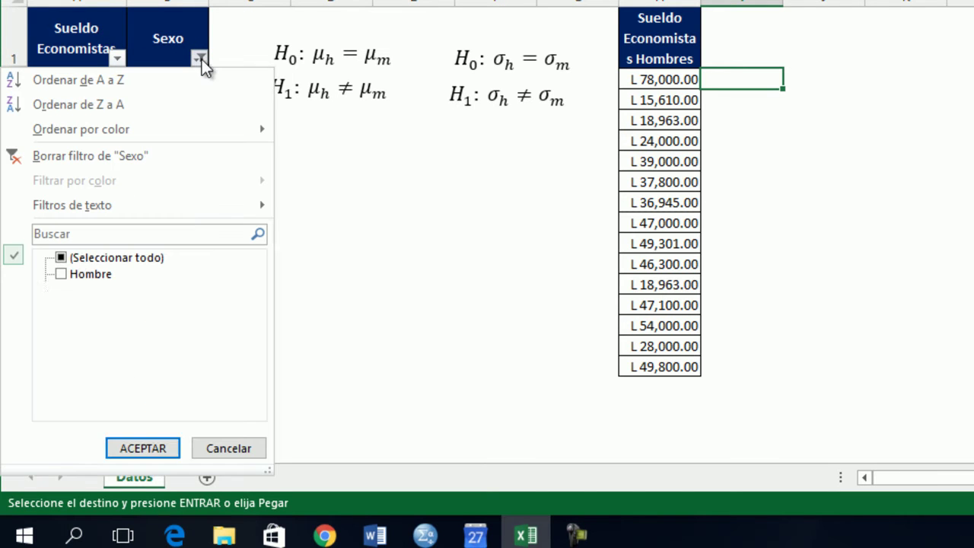
pyautogui.click(61, 258)
pyautogui.click(126, 448)
pyautogui.click(720, 81)
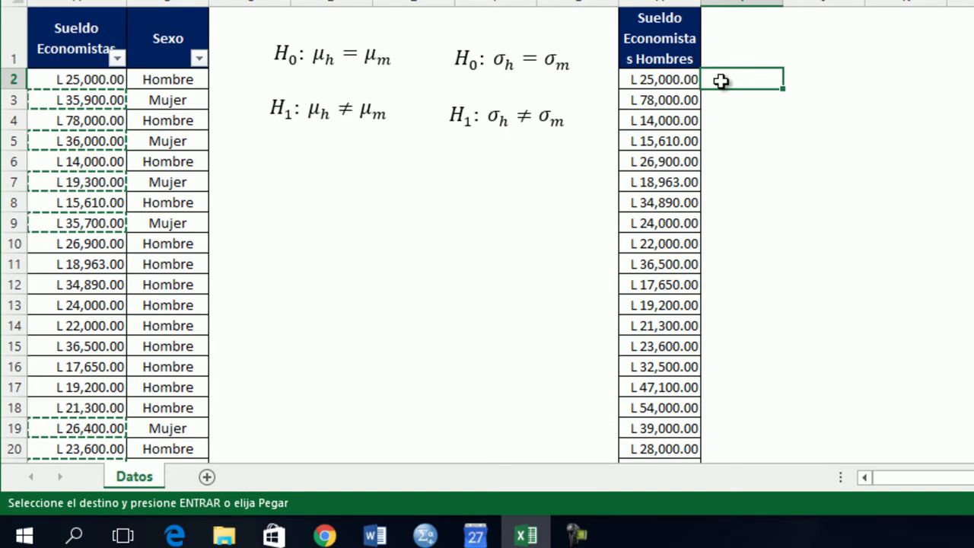
pyautogui.hotkey('ctrl', 'v')
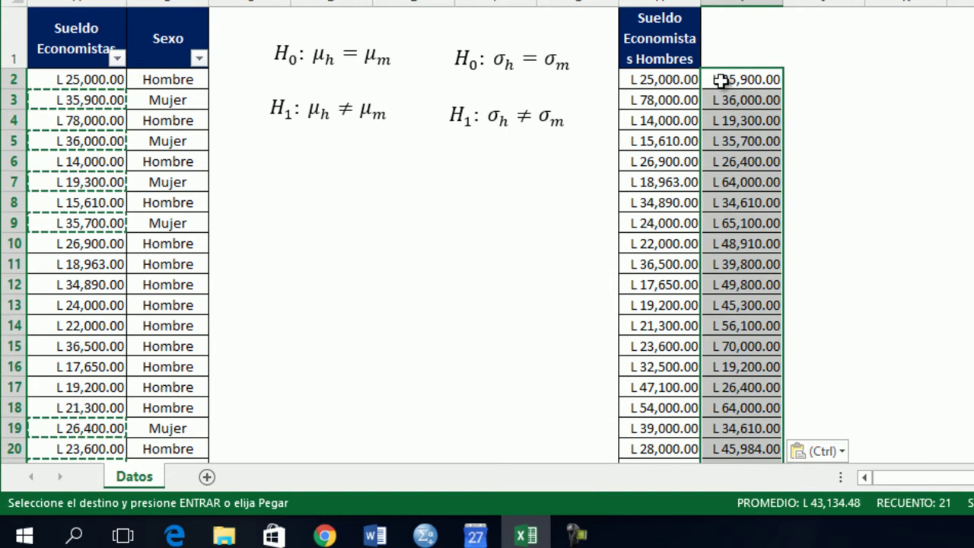
# Fill the header from H1 across to I1 and change the new header's text to "Sueldo Economistas Mujeres".
pyautogui.click(683, 43)
pyautogui.moveTo(702, 67); pyautogui.dragTo(749, 77)
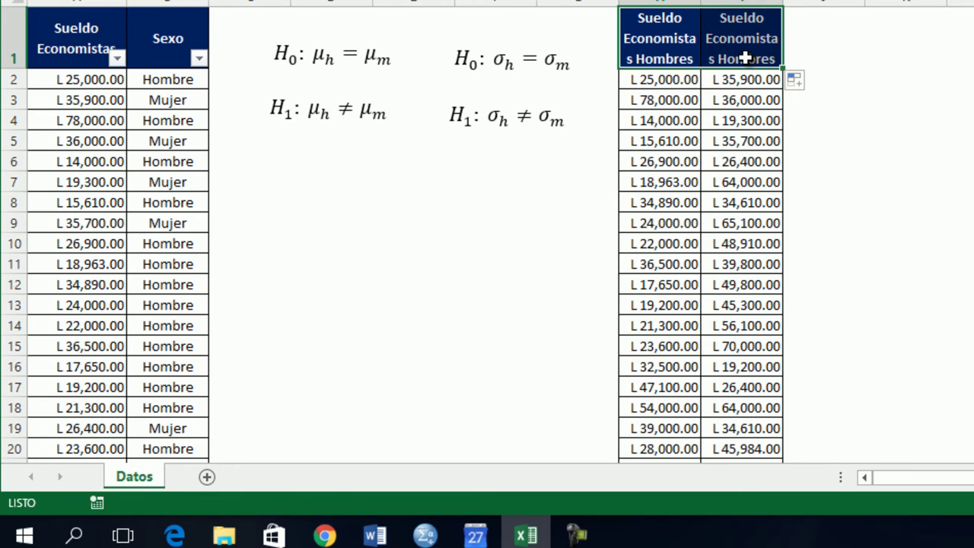
pyautogui.doubleClick(746, 58)
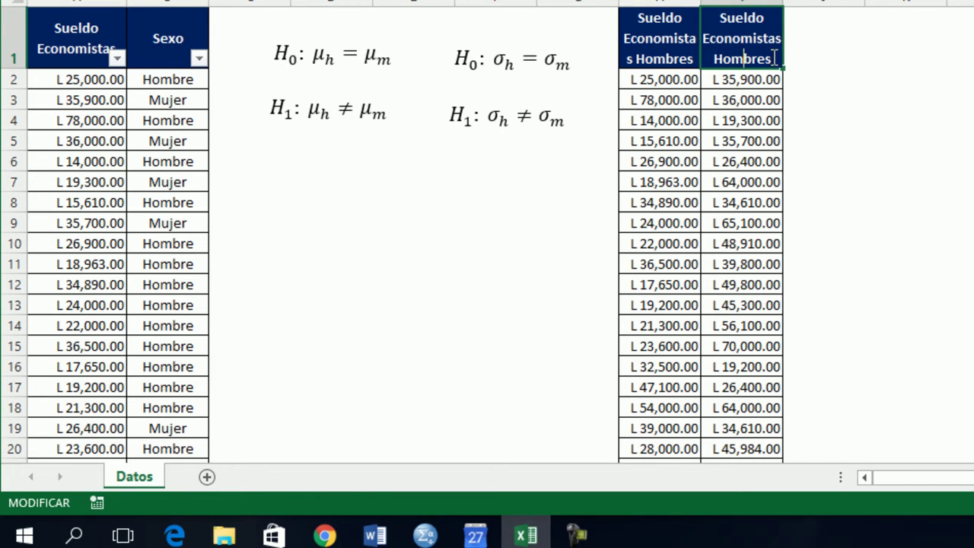
pyautogui.moveTo(773, 59); pyautogui.dragTo(714, 50)
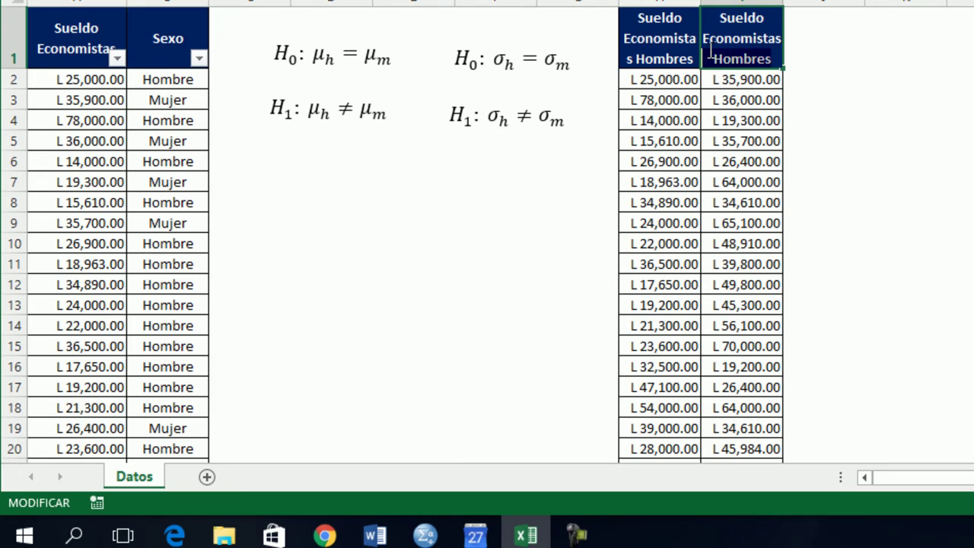
pyautogui.write('Mujeres')
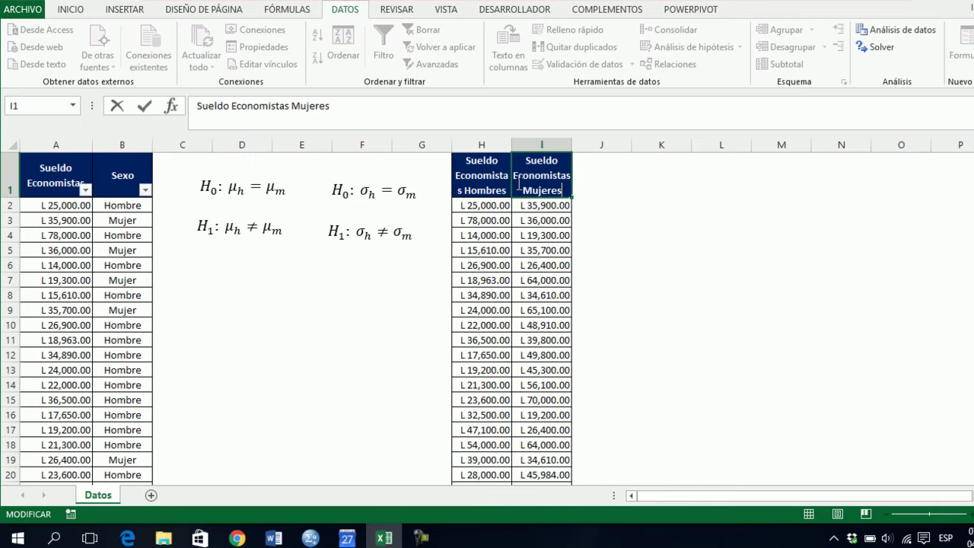
pyautogui.press('Return')
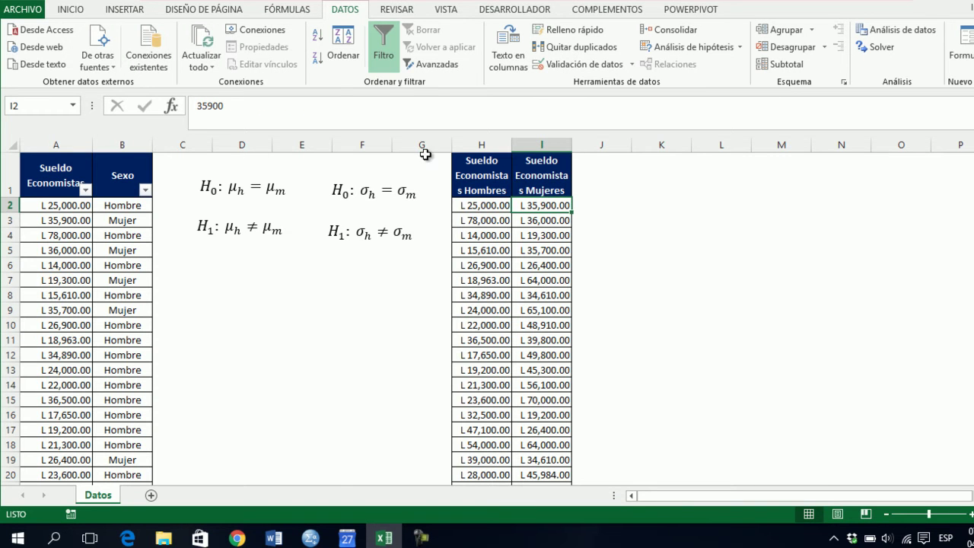
# Review PHStat's two-sample tests for unsummarized data and select the H0: σh = σm text box.
pyautogui.click(604, 12)
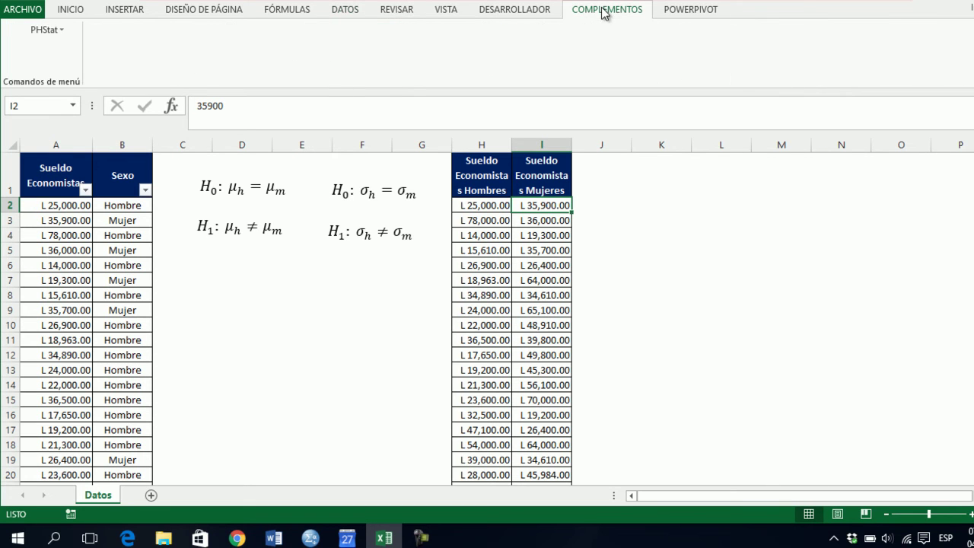
pyautogui.click(61, 30)
pyautogui.moveTo(176, 199)
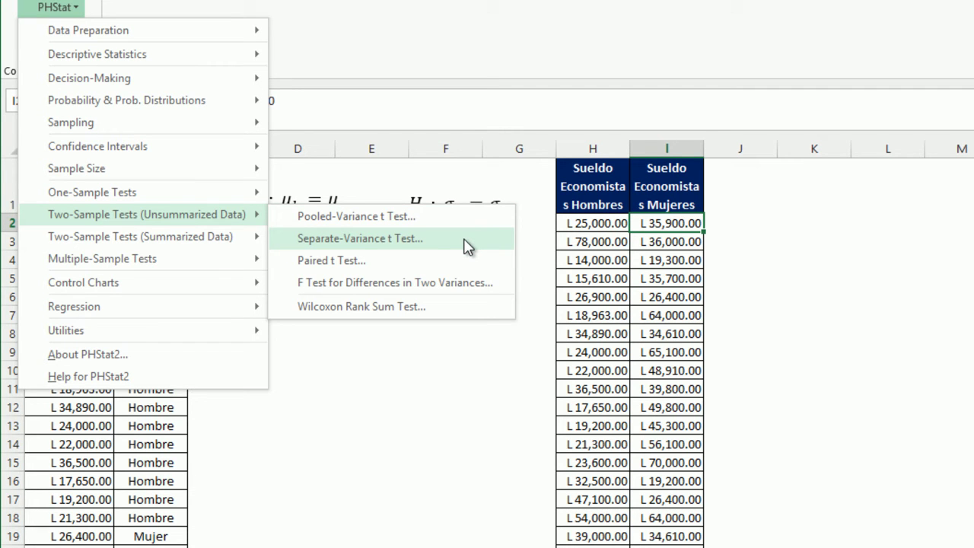
pyautogui.click(491, 176)
pyautogui.click(479, 199)
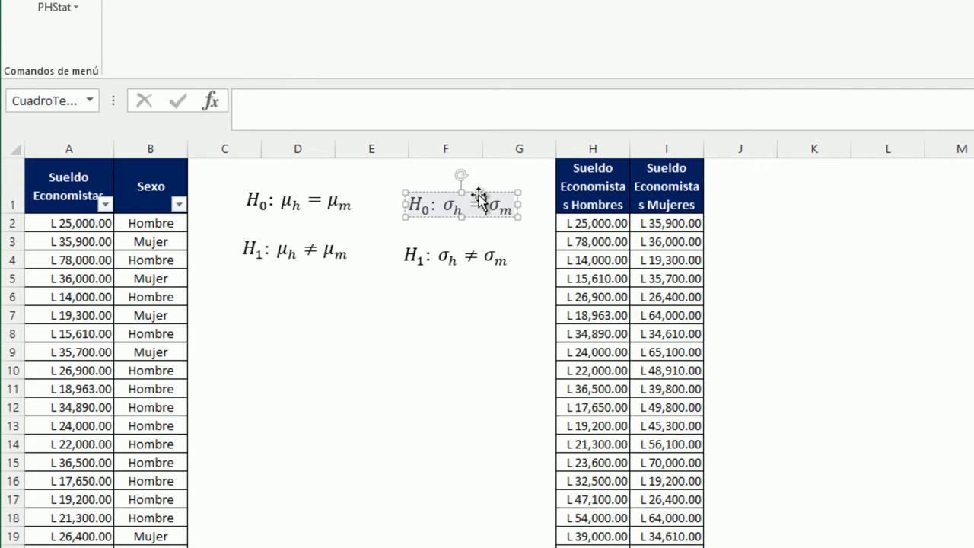
pyautogui.click(473, 191)
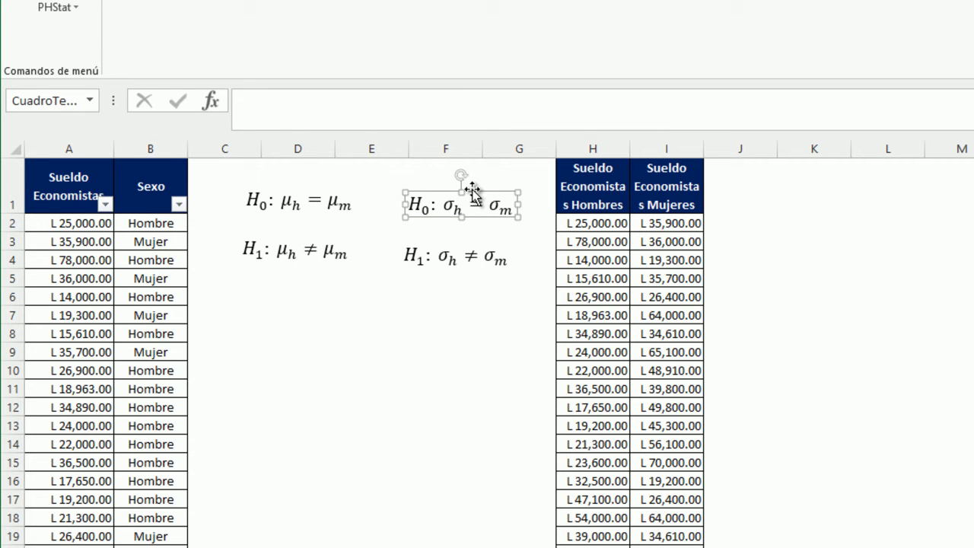
# Open PHStat's F Test for Differences in Two Variances for unsummarized data and move its dialog clear of the salary columns.
pyautogui.click(69, 10)
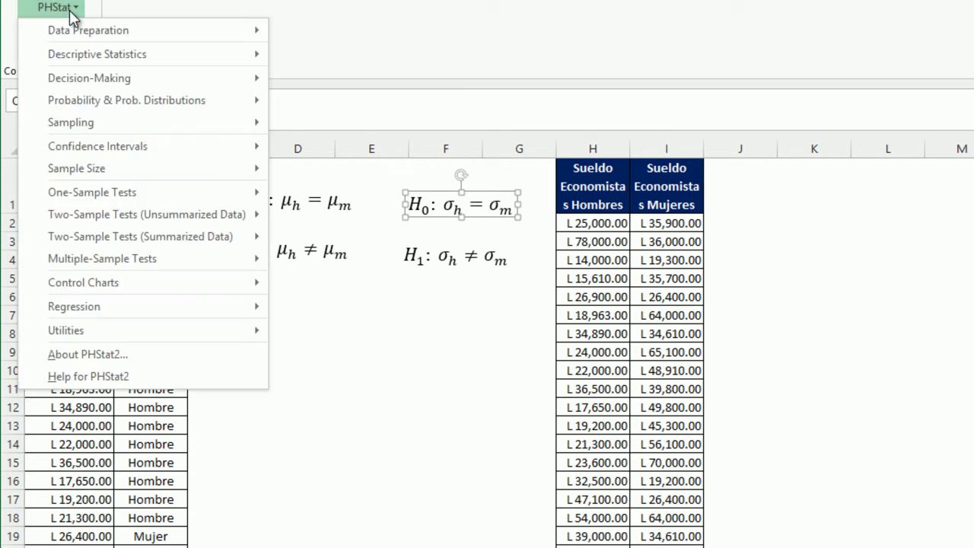
pyautogui.moveTo(168, 214)
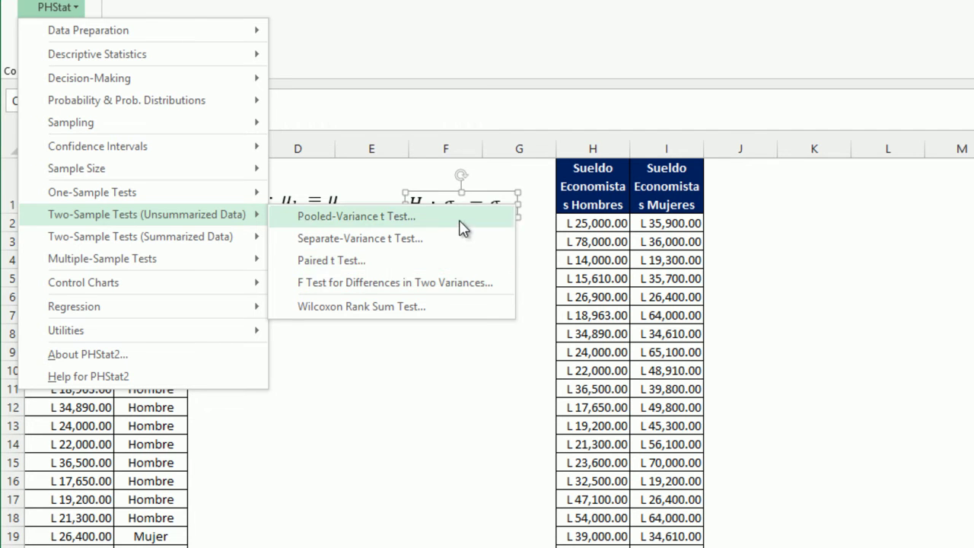
pyautogui.click(445, 286)
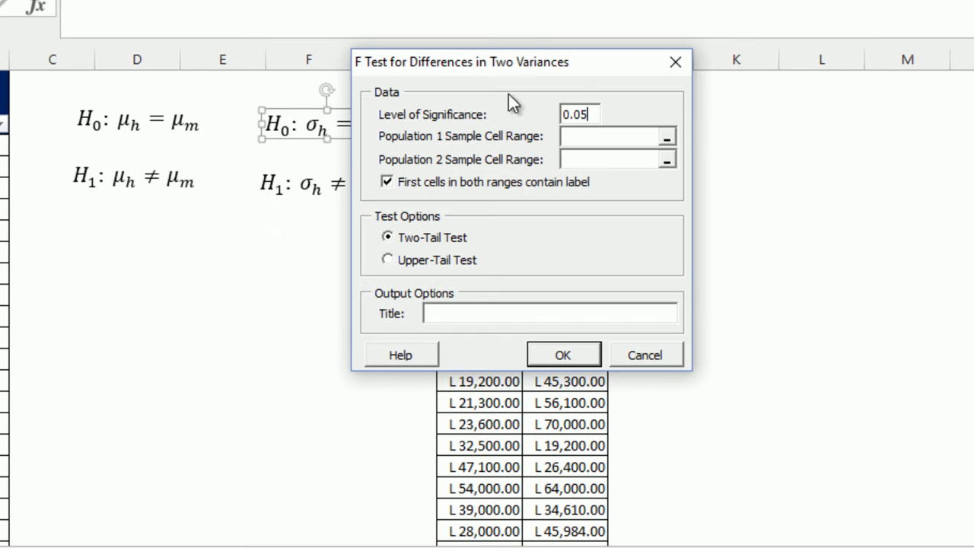
pyautogui.moveTo(495, 59); pyautogui.dragTo(213, 71)
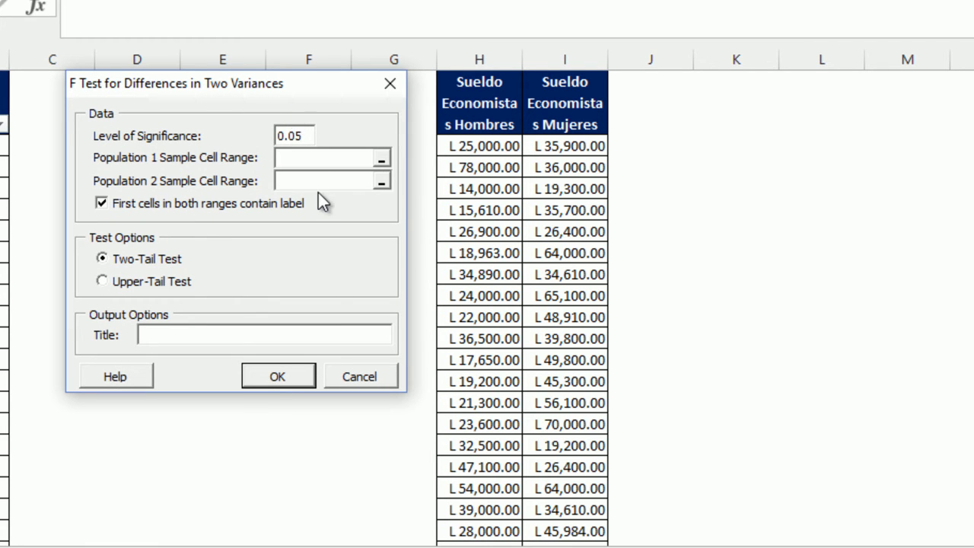
# Set the Population 1 sample cell range of the F test to the men's salaries with header, Datos!$H$1:$H$59.
pyautogui.click(384, 160)
pyautogui.click(479, 112)
pyautogui.moveTo(479, 113); pyautogui.dragTo(478, 510)
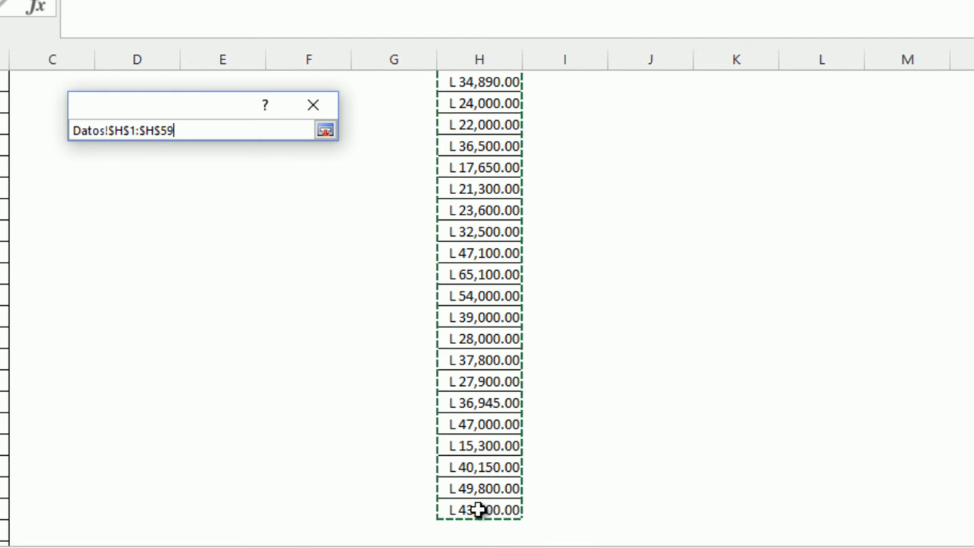
pyautogui.click(325, 130)
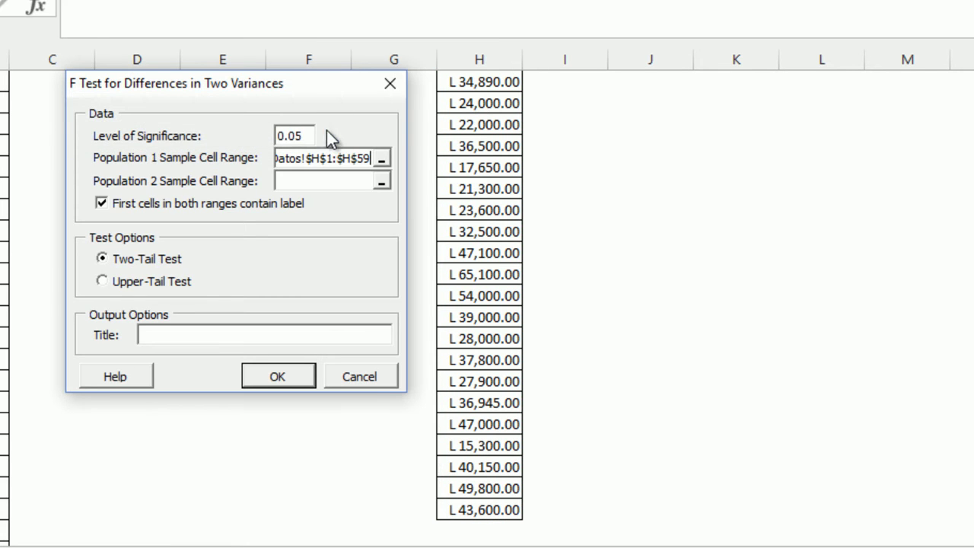
# Set the Population 2 sample cell range of the F test to the women's salaries with header, Datos!$I$1:$I$22.
pyautogui.click(382, 181)
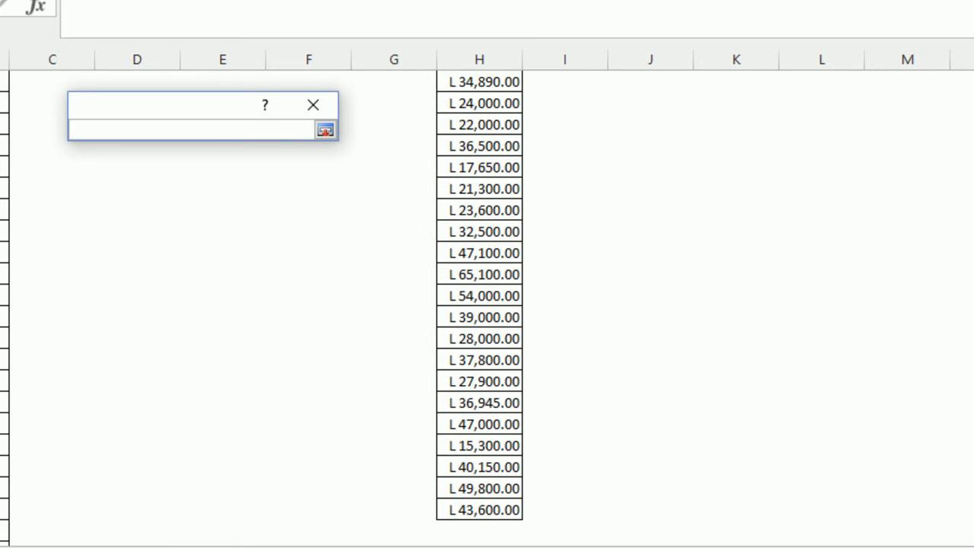
pyautogui.scroll(3, 712, 159)
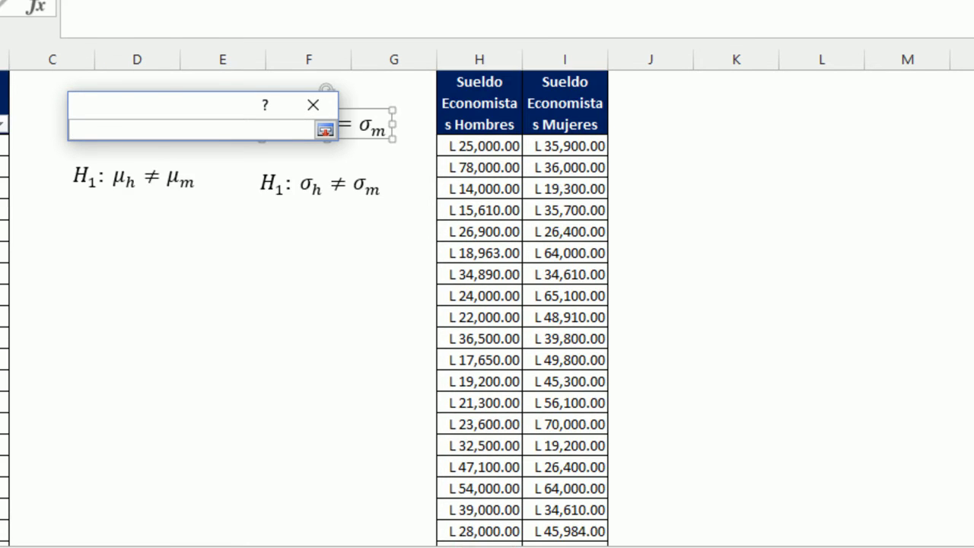
pyautogui.moveTo(582, 115); pyautogui.dragTo(563, 446)
pyautogui.click(325, 130)
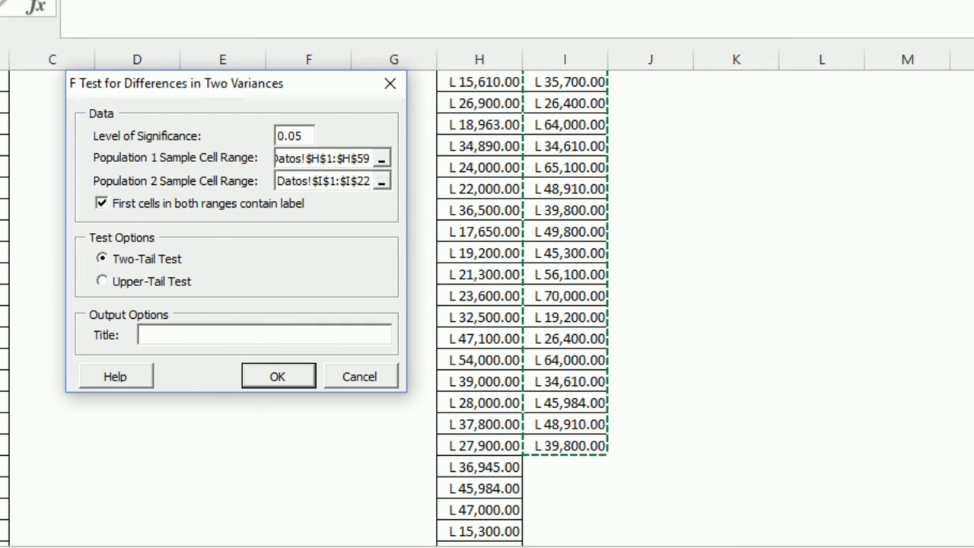
pyautogui.scroll(1, 662, 185)
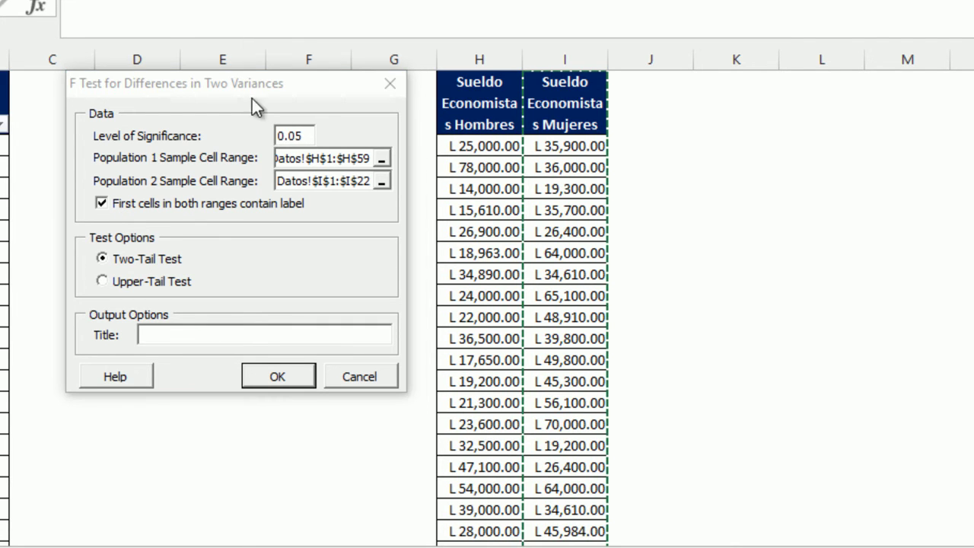
# Move the dialog aside to reveal the hypotheses and run the F test as a two-tail test at 0.05 significance.
pyautogui.moveTo(233, 90); pyautogui.dragTo(675, 64)
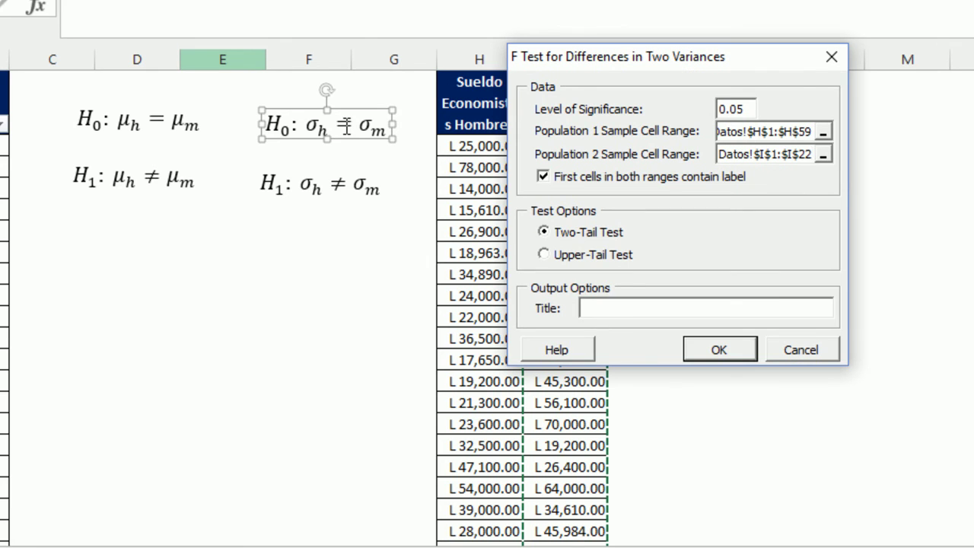
pyautogui.click(342, 194)
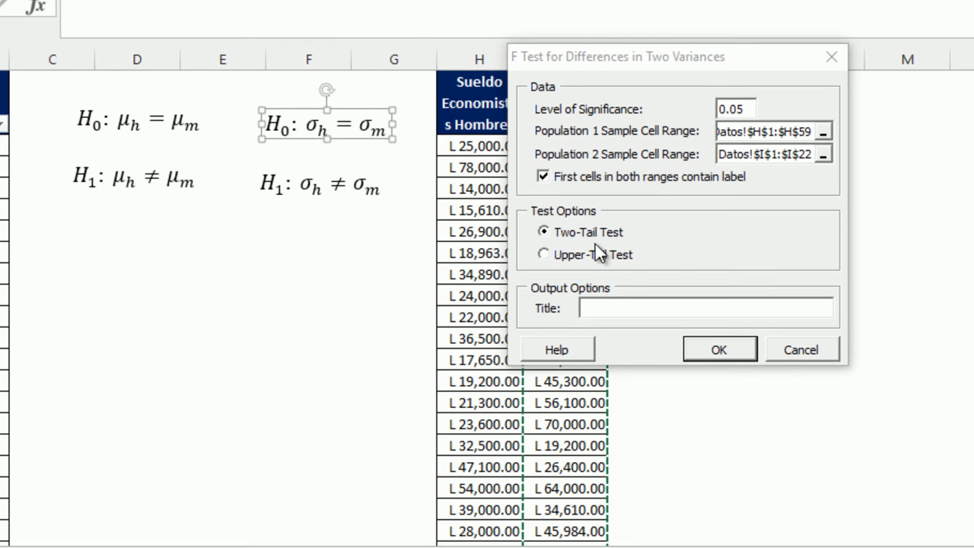
pyautogui.click(721, 348)
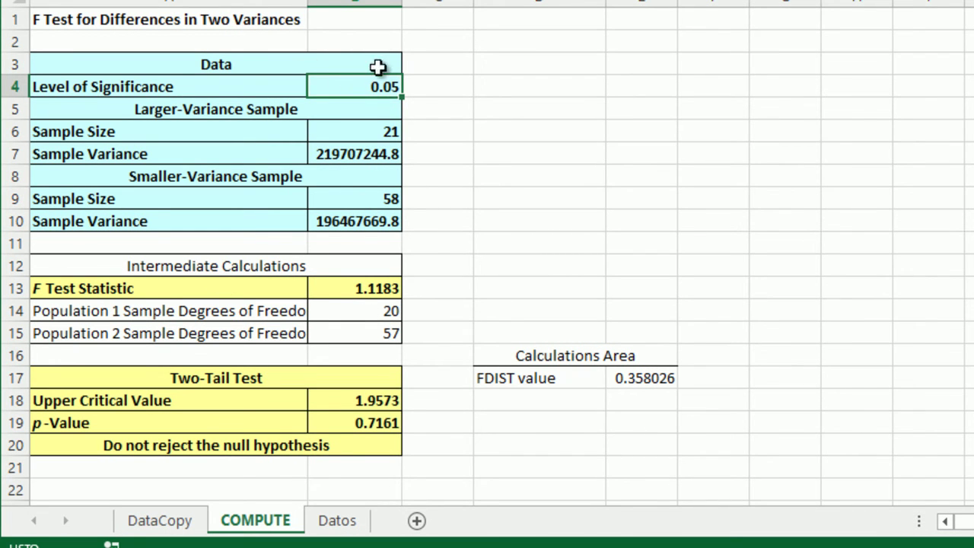
# Examine the F test statistic, upper critical value, p-value and conclusion on the COMPUTE sheet.
pyautogui.click(381, 292)
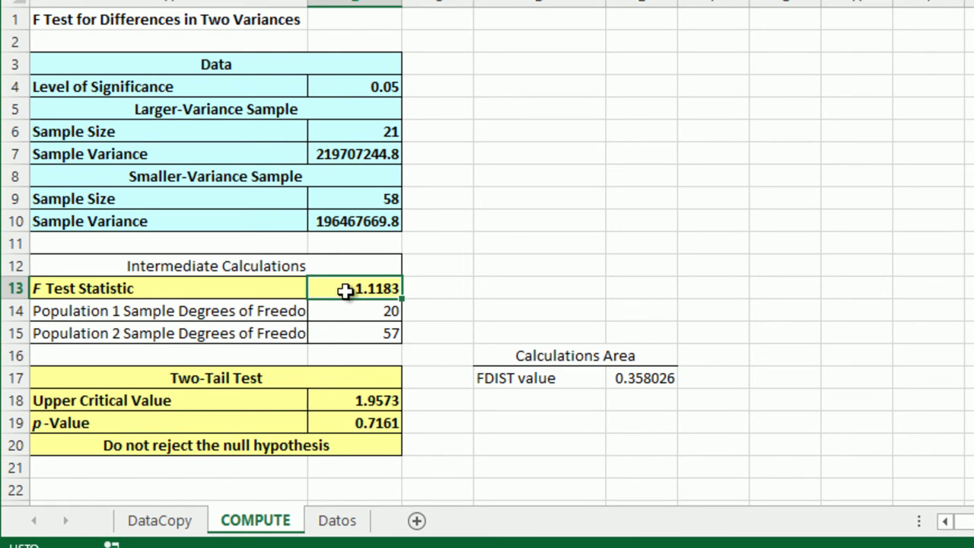
pyautogui.click(379, 403)
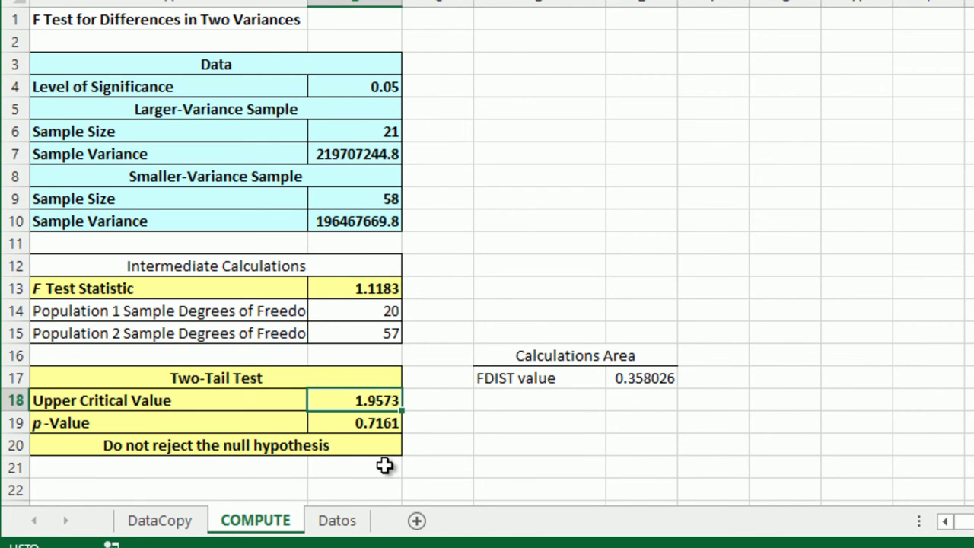
pyautogui.click(369, 425)
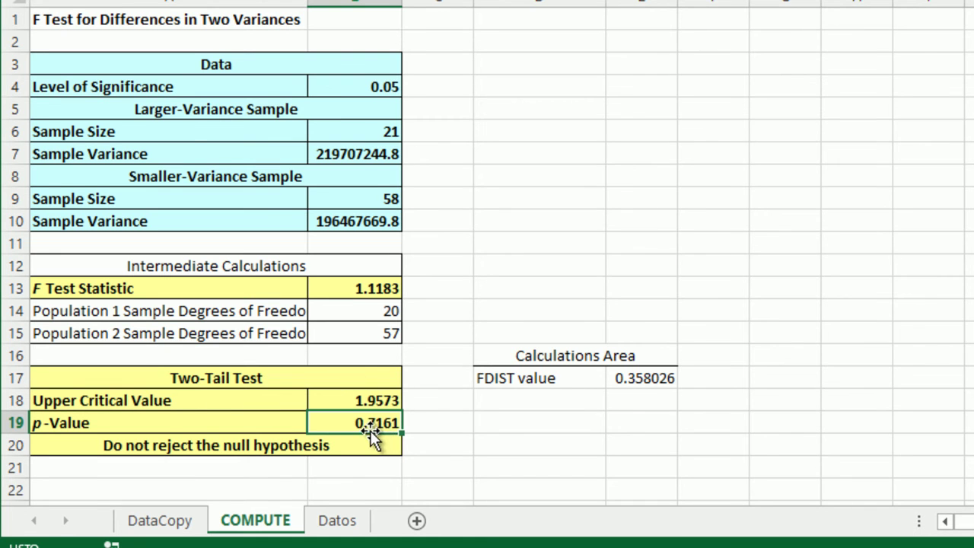
pyautogui.click(182, 455)
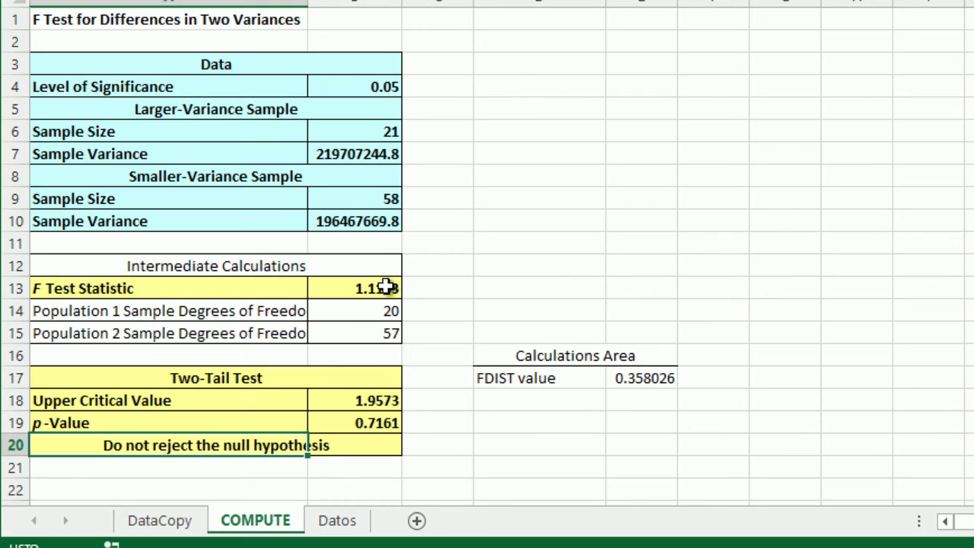
pyautogui.click(381, 425)
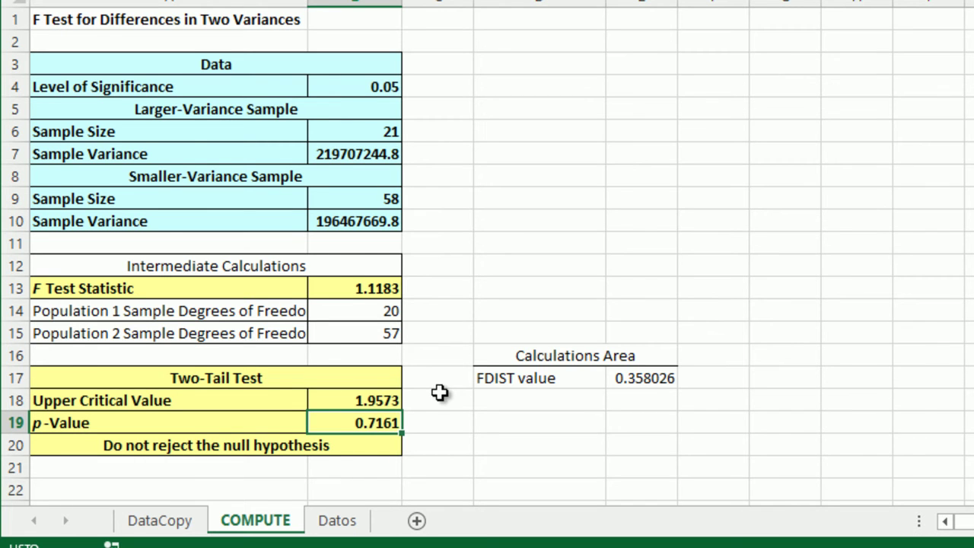
pyautogui.click(363, 286)
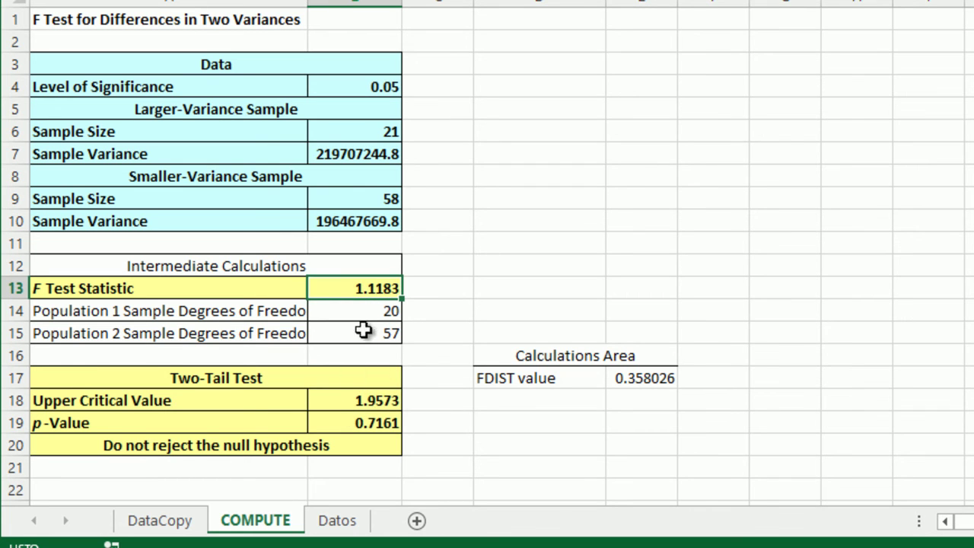
pyautogui.click(368, 402)
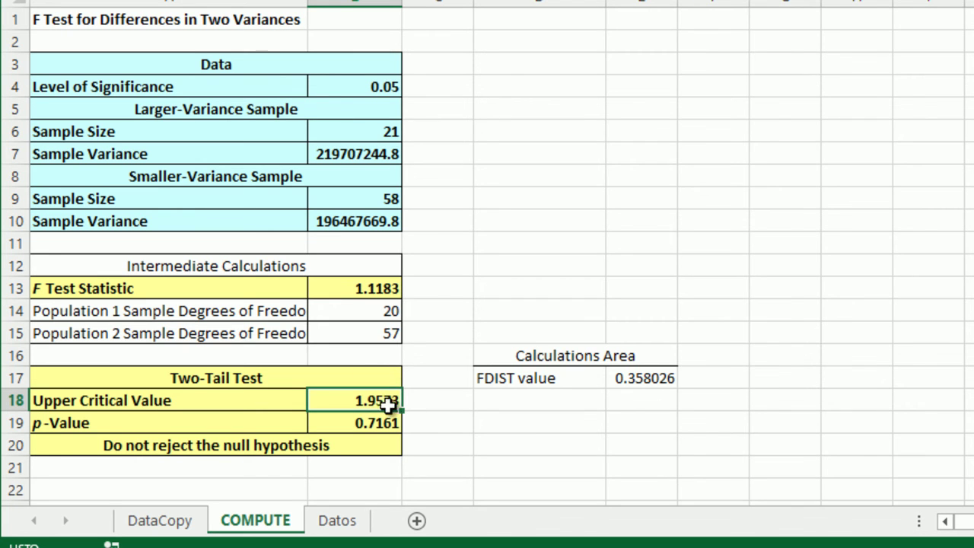
pyautogui.click(367, 291)
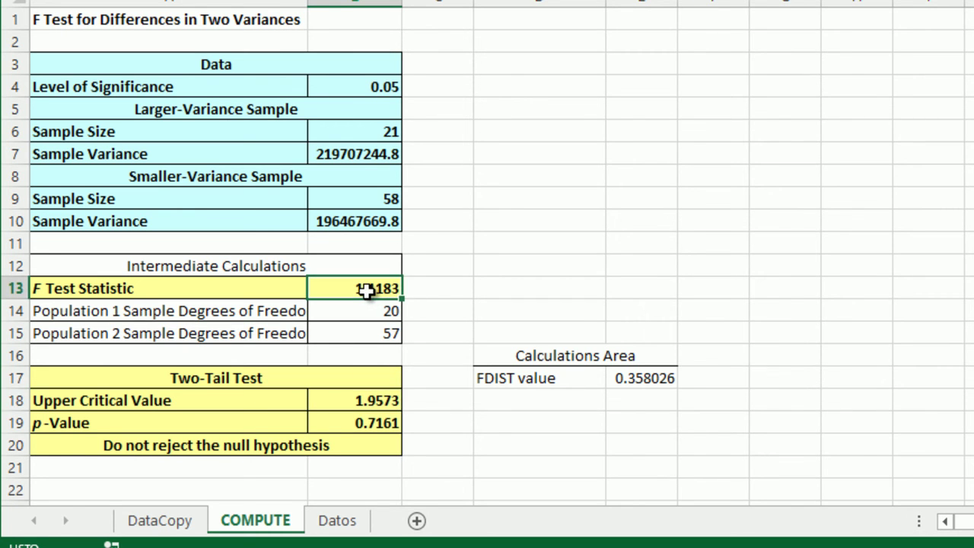
pyautogui.click(376, 401)
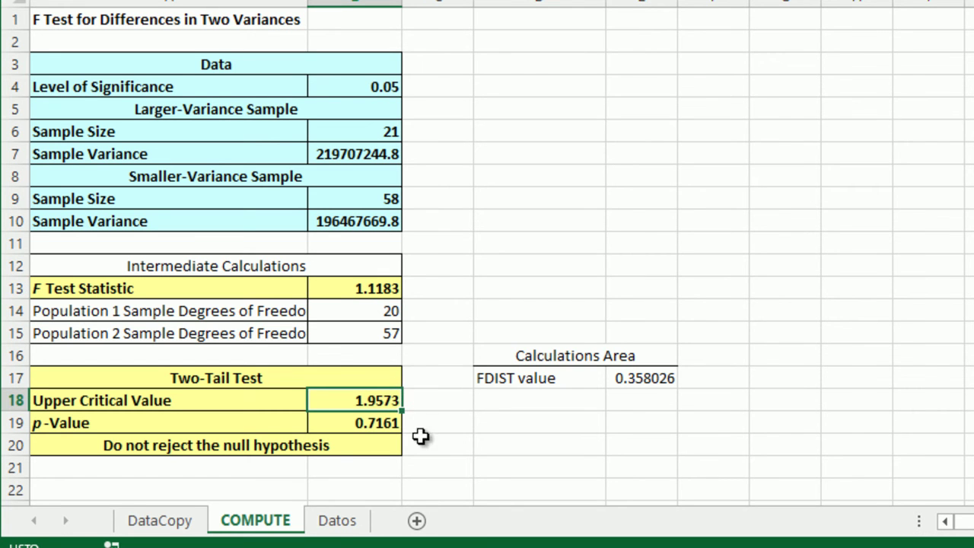
# Return to the Datos sheet, open PHStat's Pooled-Variance t Test for unsummarized data and move its dialog clear of the salary columns.
pyautogui.click(337, 520)
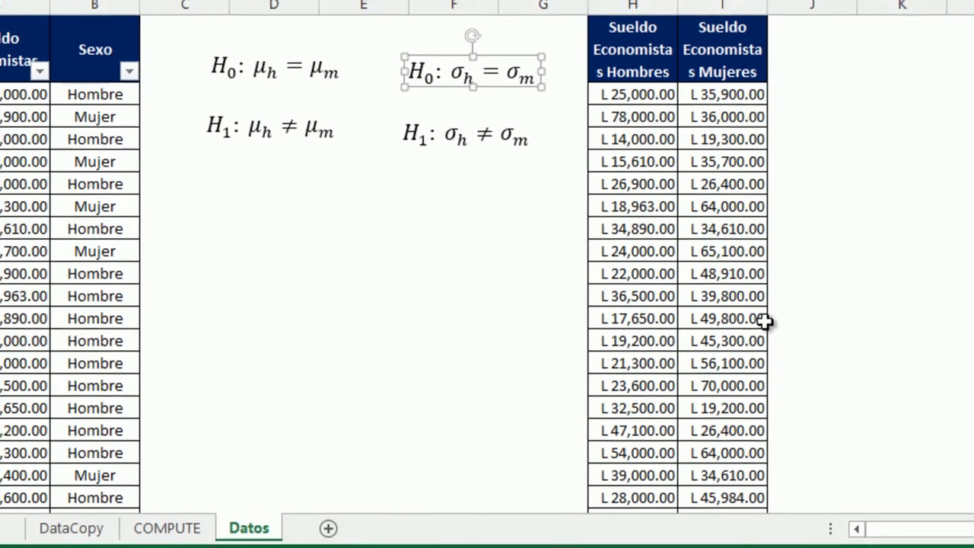
pyautogui.click(833, 61)
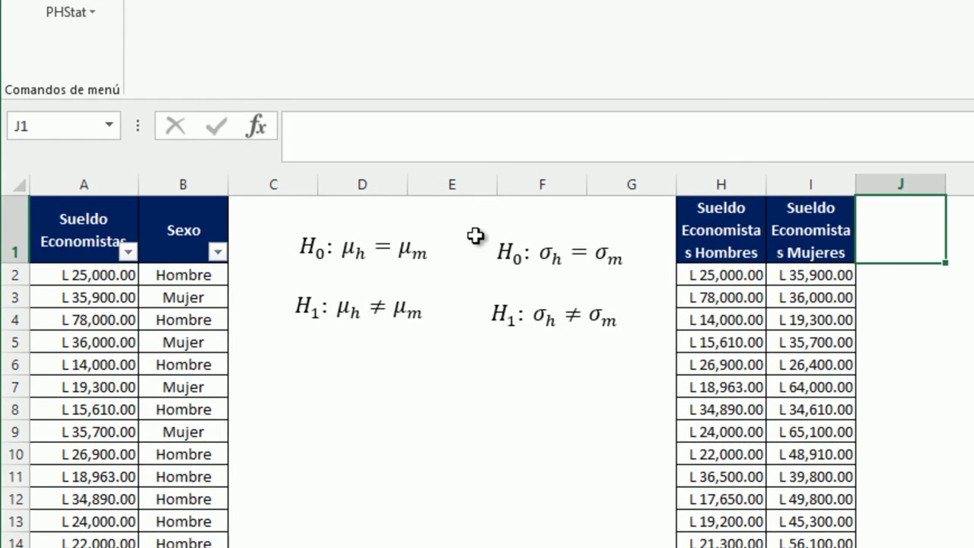
pyautogui.click(80, 14)
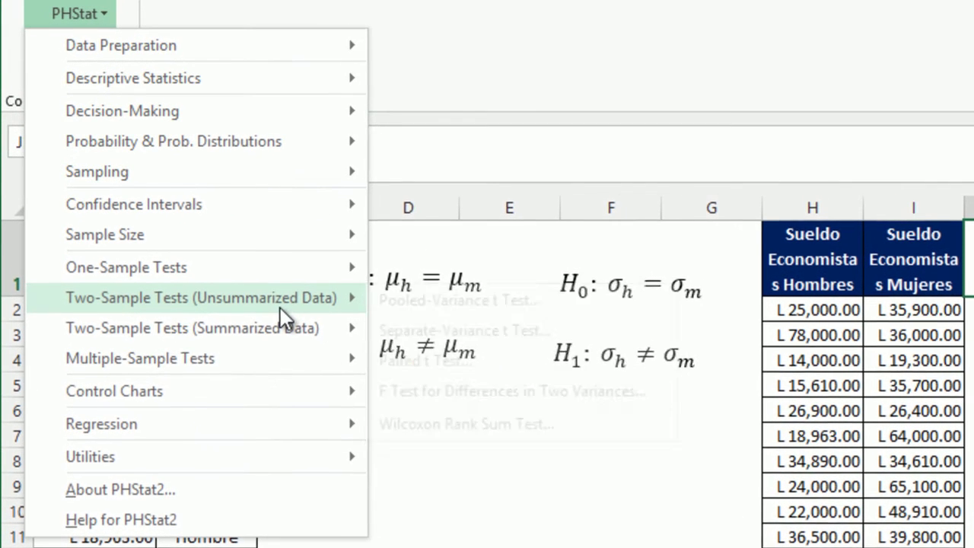
pyautogui.moveTo(280, 303)
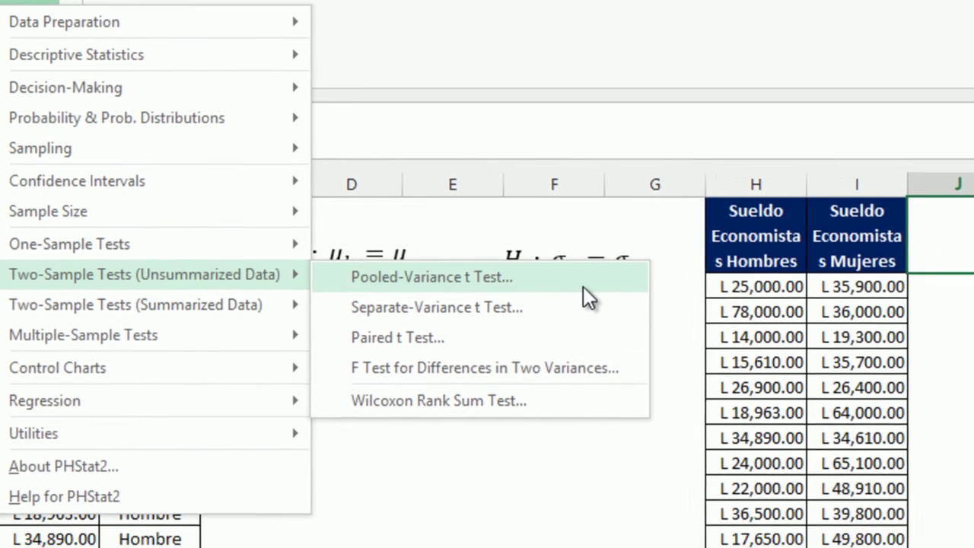
pyautogui.click(641, 308)
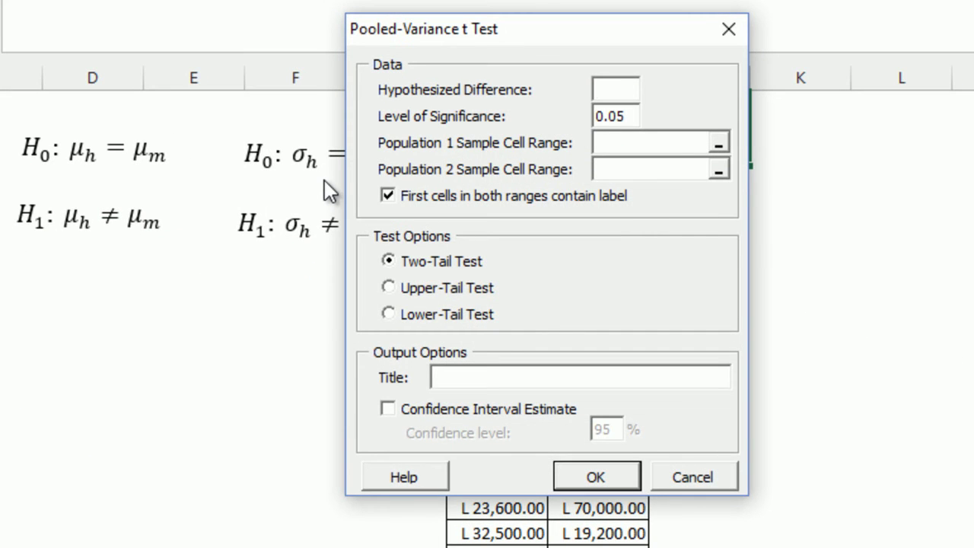
pyautogui.moveTo(526, 23); pyautogui.dragTo(183, 90)
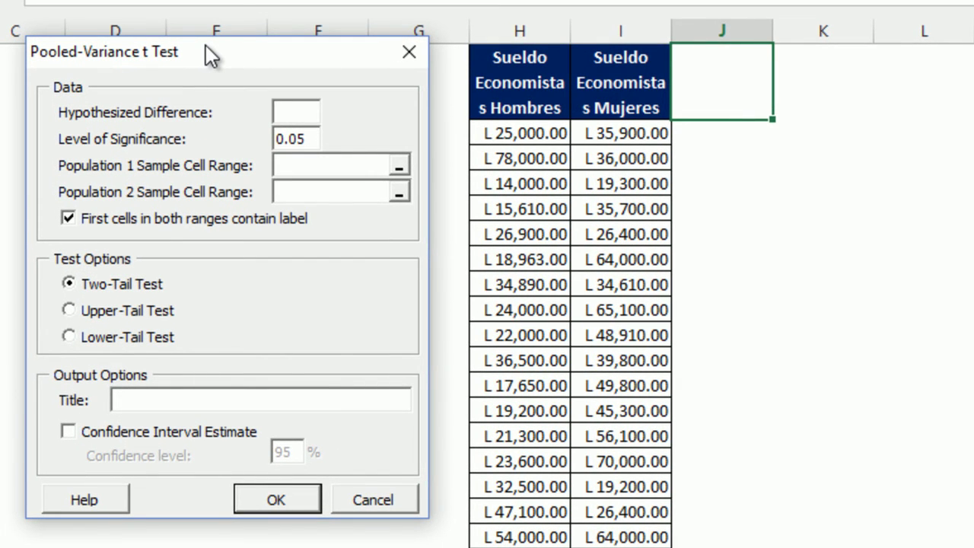
pyautogui.moveTo(206, 45); pyautogui.dragTo(207, 45)
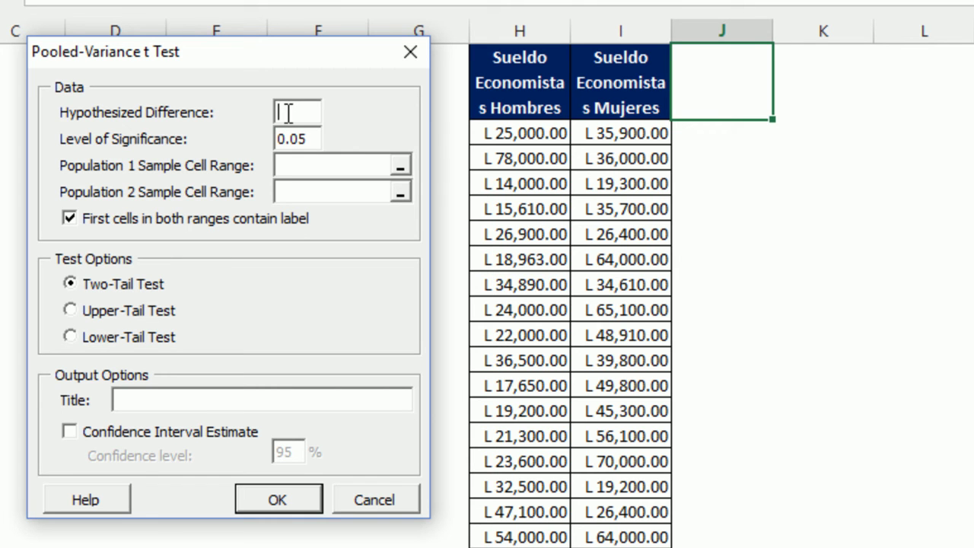
# Set the t test's hypothesized difference to 0 and its Population 1 sample cell range to Datos!$H$1:$H$59.
pyautogui.write('0')
pyautogui.click(401, 168)
pyautogui.moveTo(483, 98); pyautogui.dragTo(532, 543)
pyautogui.moveTo(427, 543); pyautogui.dragTo(520, 544)
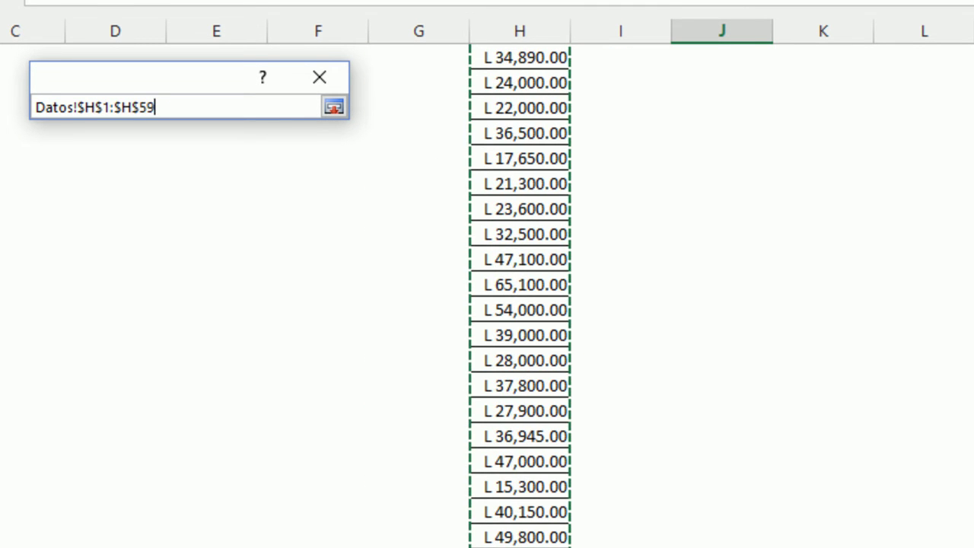
pyautogui.click(336, 107)
# Set the t test's Population 2 sample cell range to Datos!$I$1:$I$22.
pyautogui.click(401, 201)
pyautogui.click(399, 193)
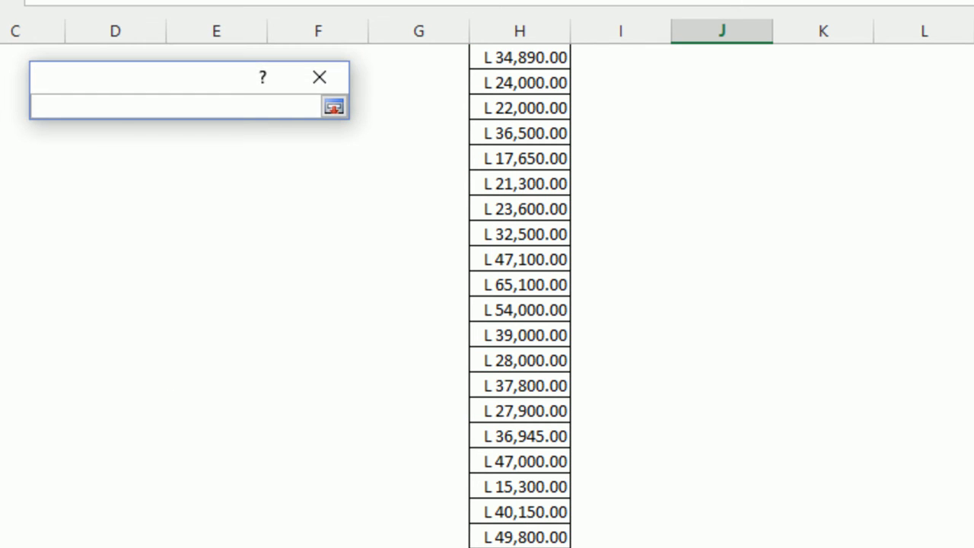
pyautogui.scroll(-5, 520, 297)
pyautogui.scroll(7, 520, 297)
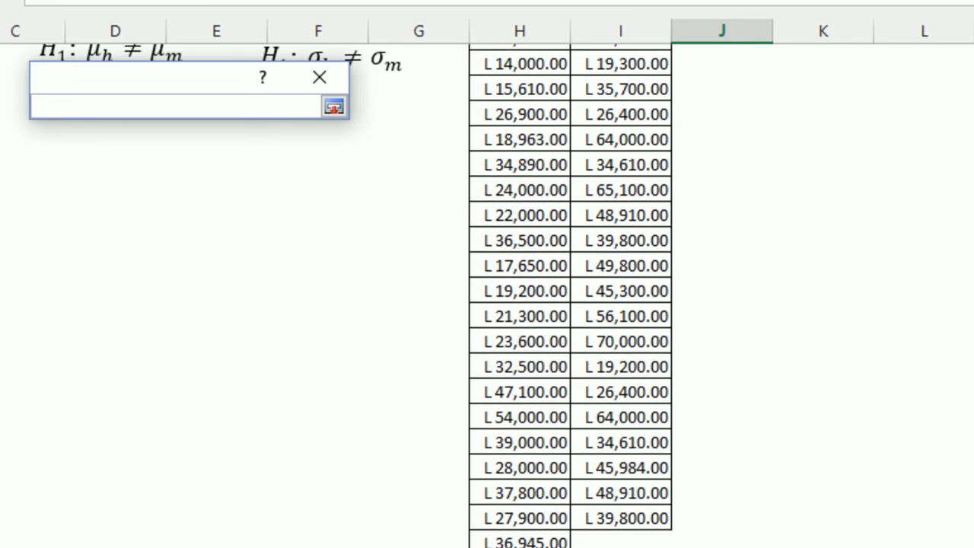
pyautogui.moveTo(631, 82); pyautogui.dragTo(621, 478)
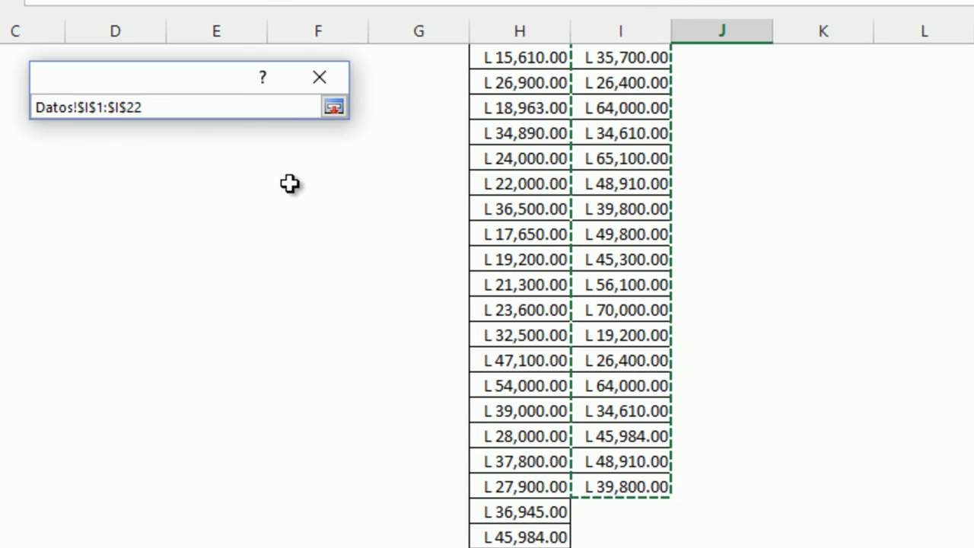
pyautogui.click(334, 107)
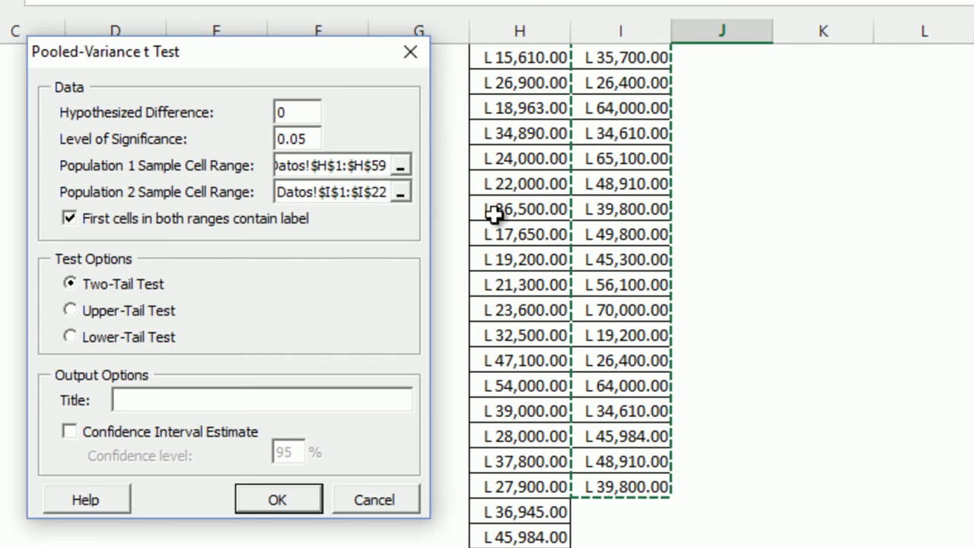
# Move the dialog off the hypotheses and run the t test as a two-tail test with a 95% confidence interval estimate.
pyautogui.scroll(2, 759, 211)
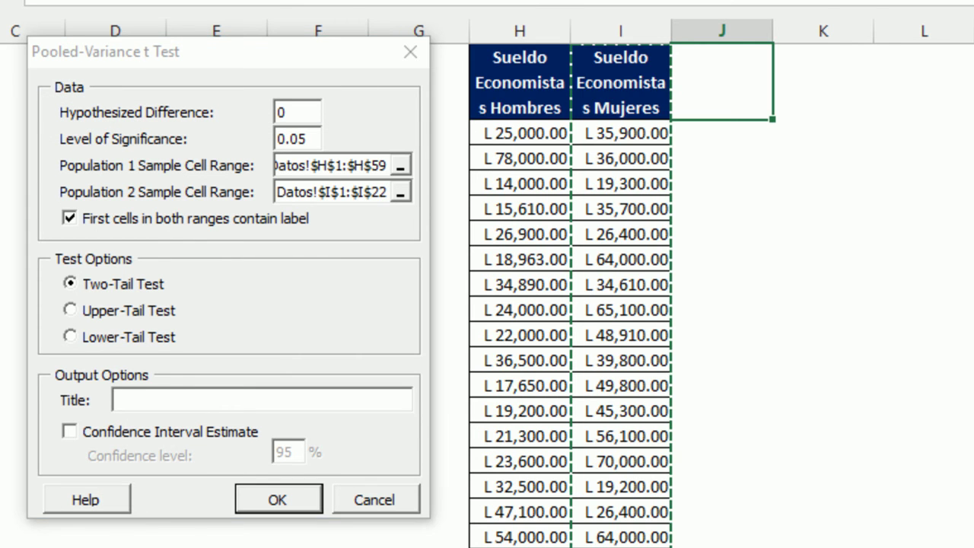
pyautogui.moveTo(310, 68); pyautogui.dragTo(789, 6)
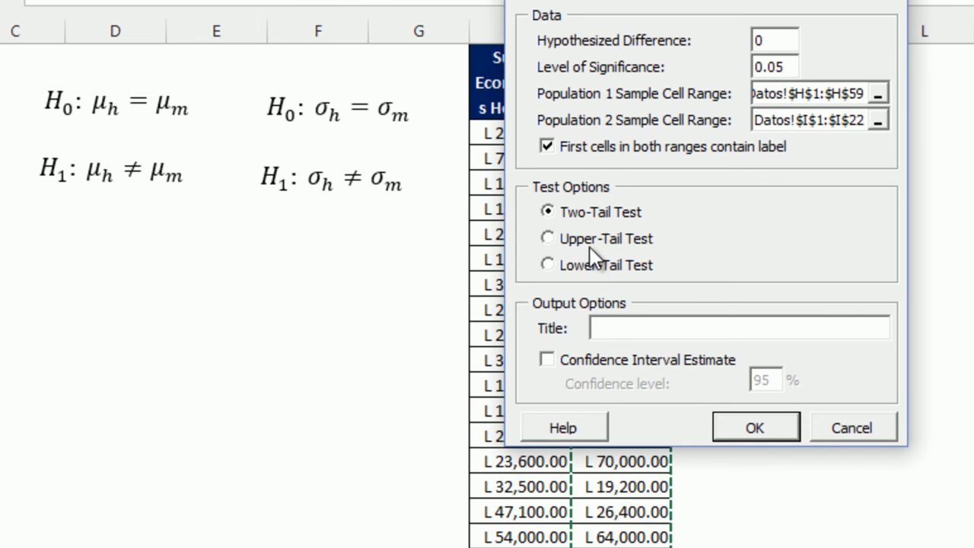
pyautogui.click(572, 270)
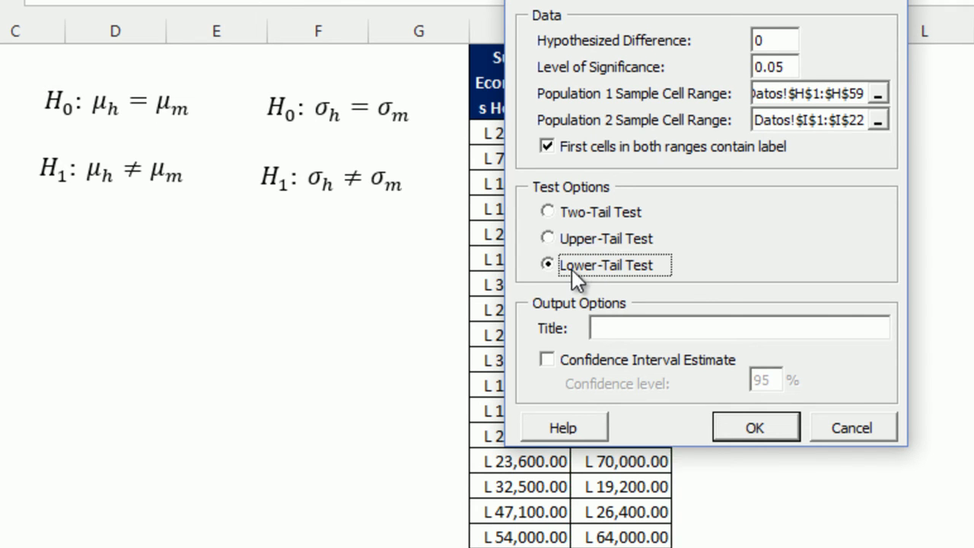
pyautogui.click(552, 237)
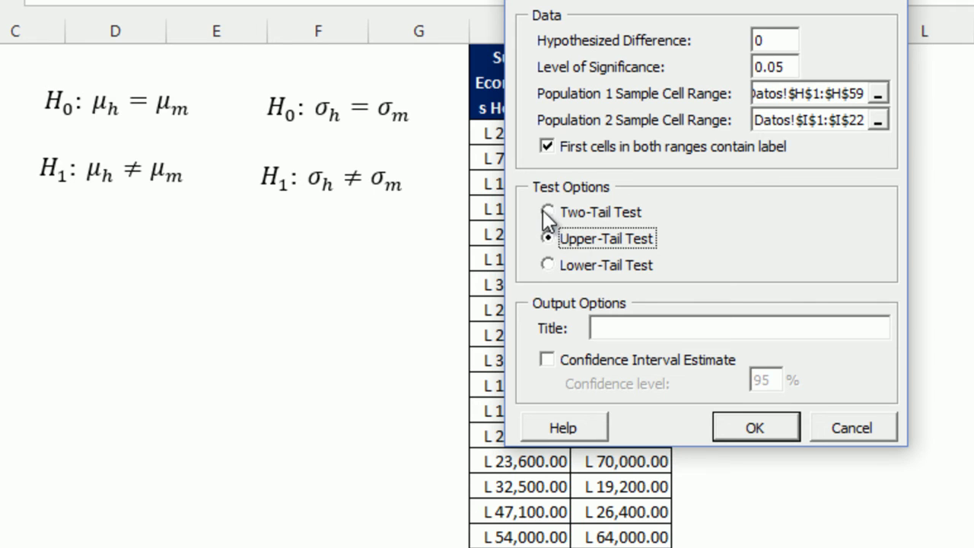
pyautogui.click(548, 212)
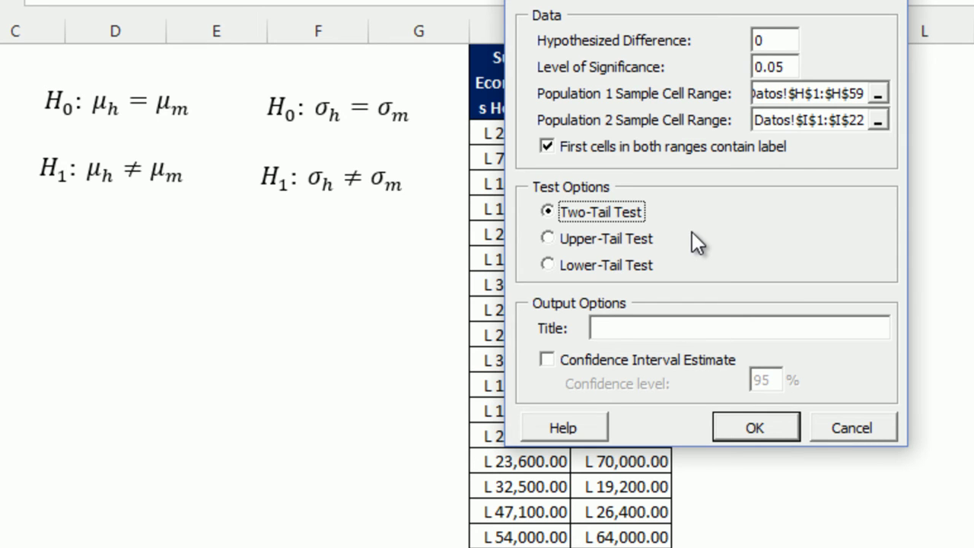
pyautogui.click(548, 360)
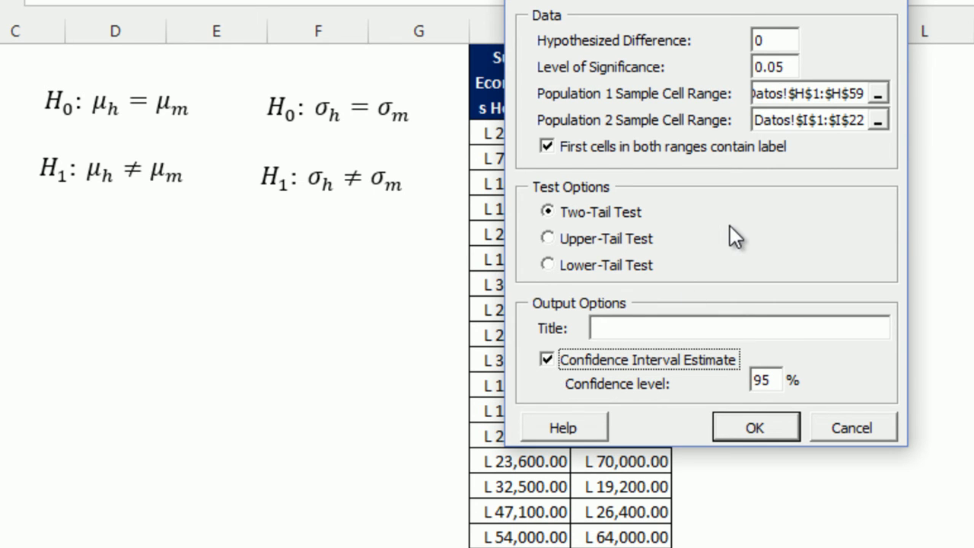
pyautogui.click(757, 426)
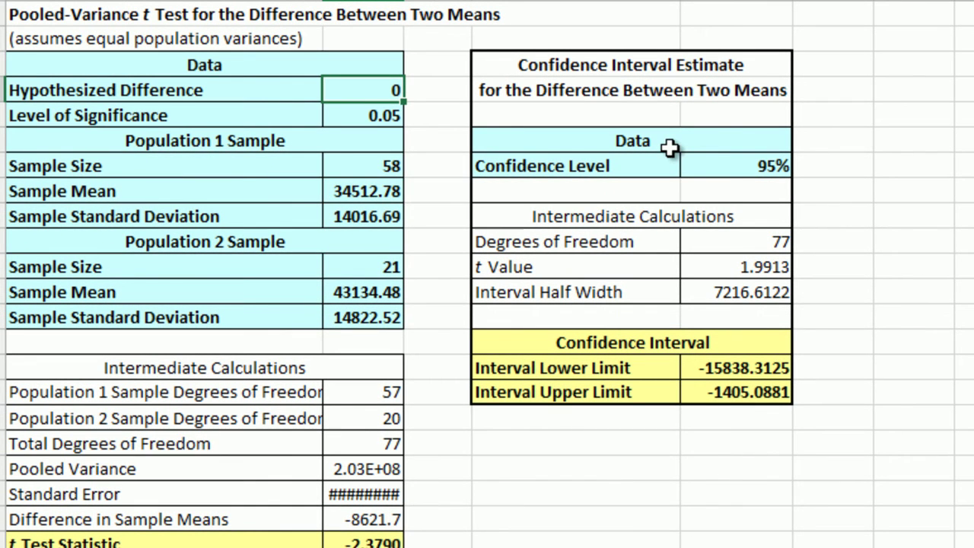
# Review both populations' sample sizes and means, and widen the results column to fit its values.
pyautogui.click(371, 169)
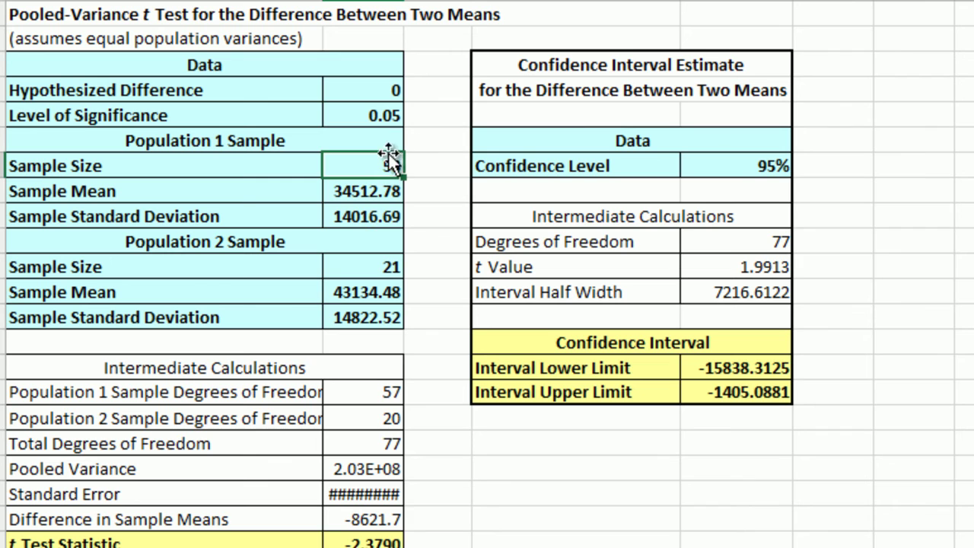
pyautogui.click(389, 190)
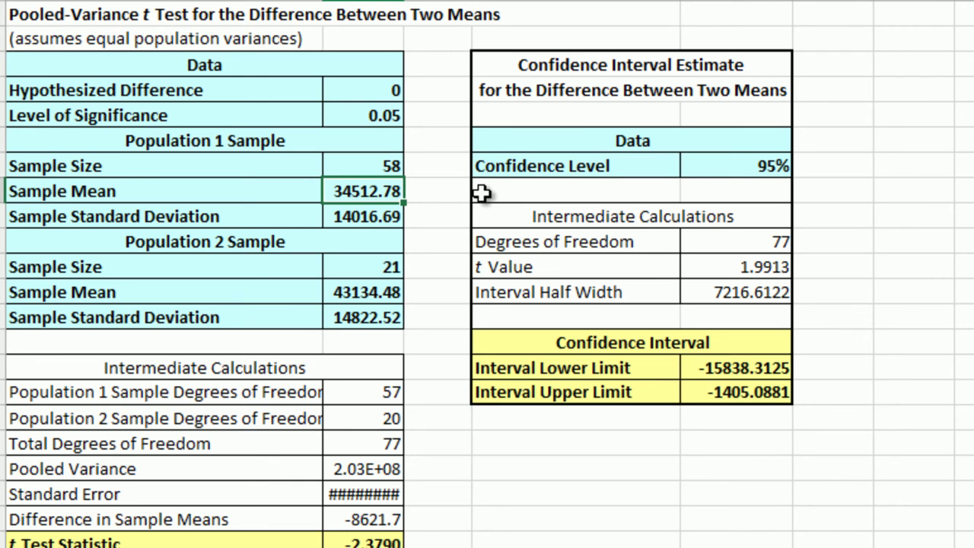
pyautogui.click(389, 269)
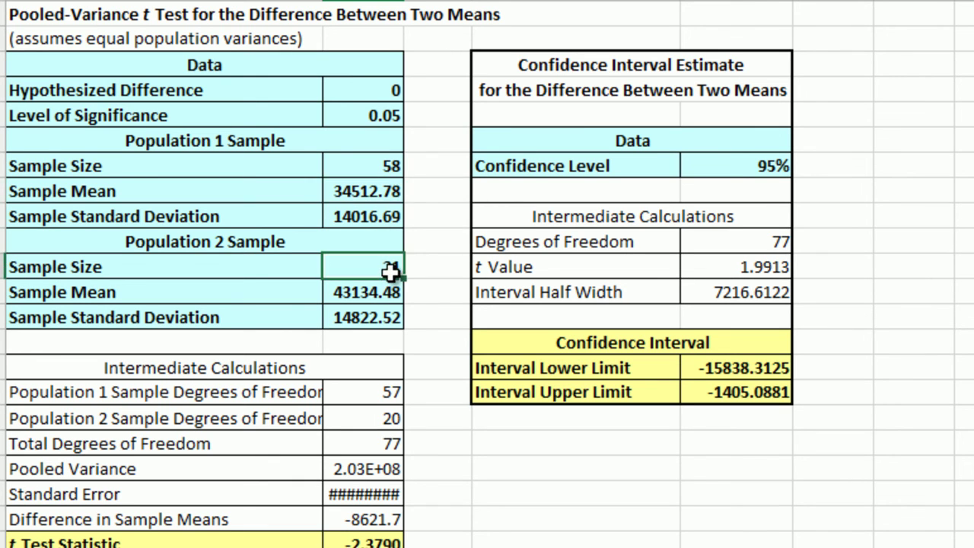
pyautogui.click(380, 300)
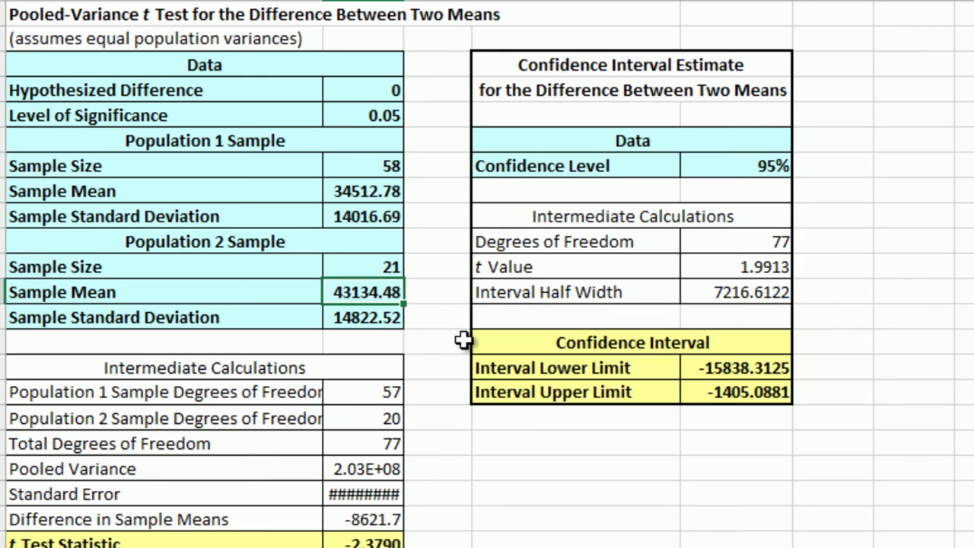
pyautogui.doubleClick(404, 0)
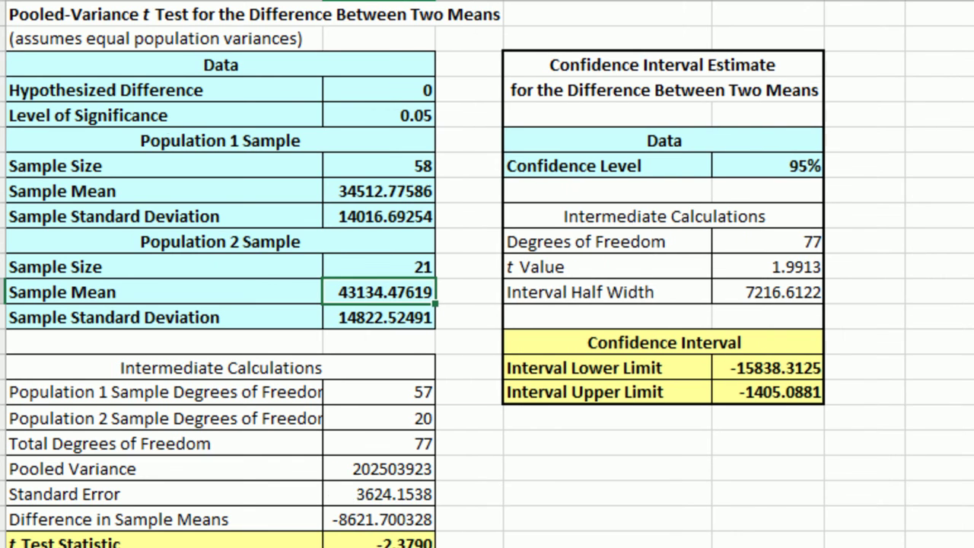
# Examine the difference in sample means, t test statistic, critical values, p-value and conclusion of the pooled-variance t test.
pyautogui.click(389, 517)
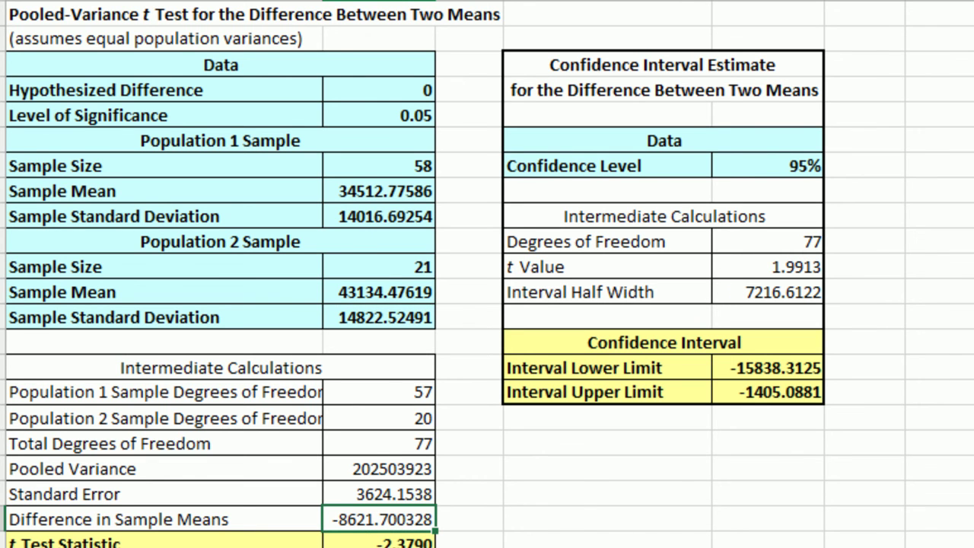
pyautogui.scroll(-1, 389, 518)
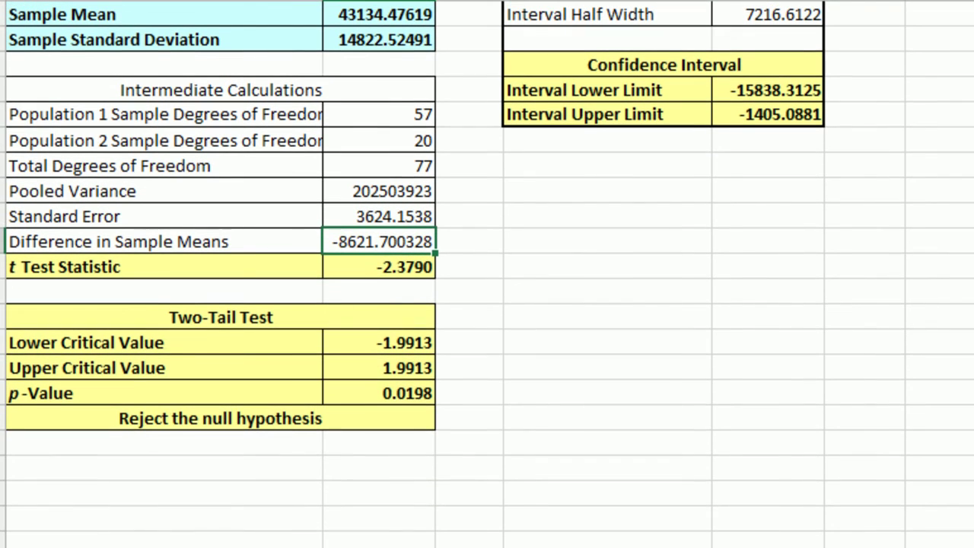
pyautogui.click(383, 269)
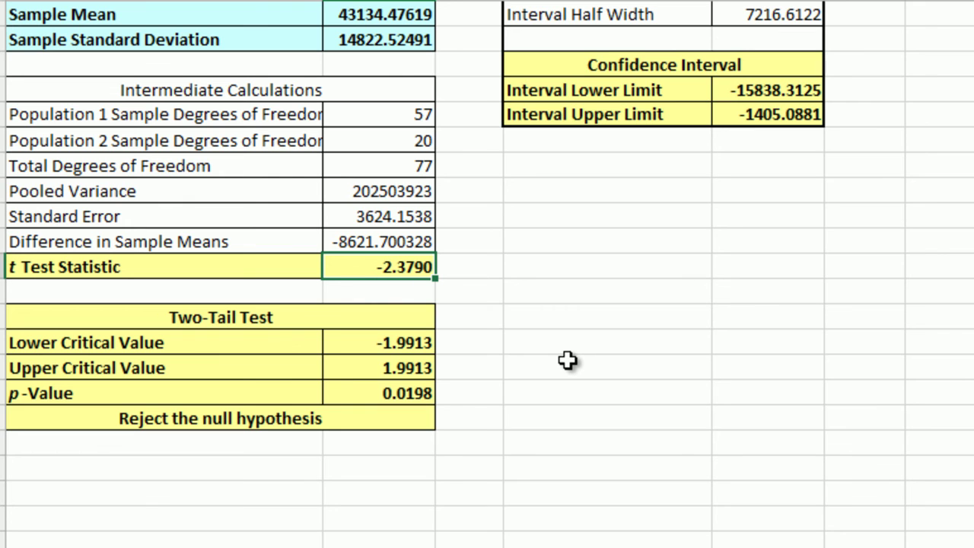
pyautogui.click(384, 238)
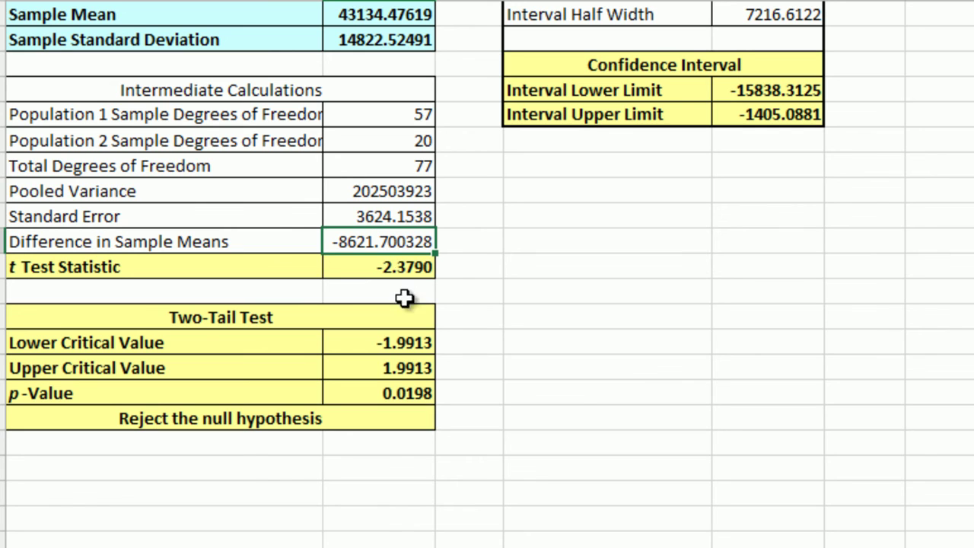
pyautogui.click(391, 270)
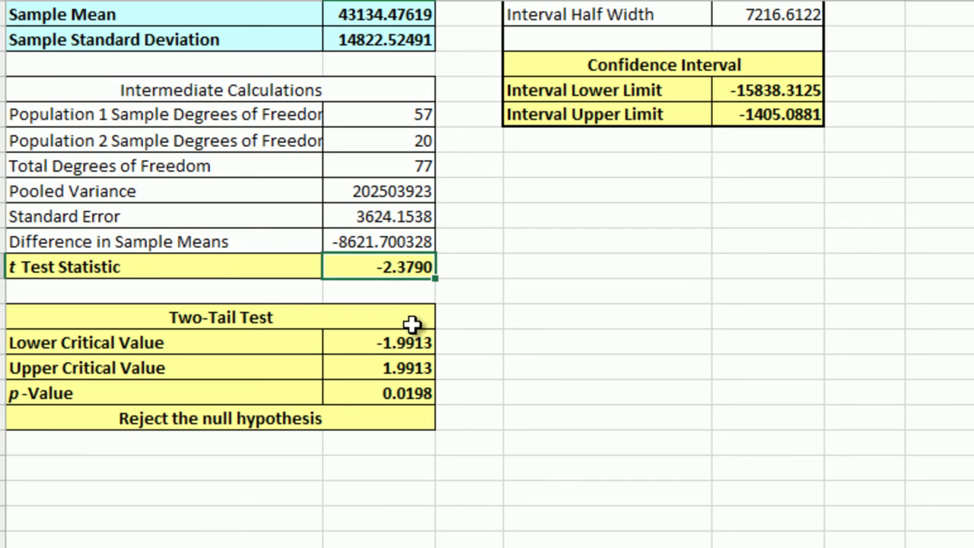
pyautogui.moveTo(414, 343); pyautogui.dragTo(412, 367)
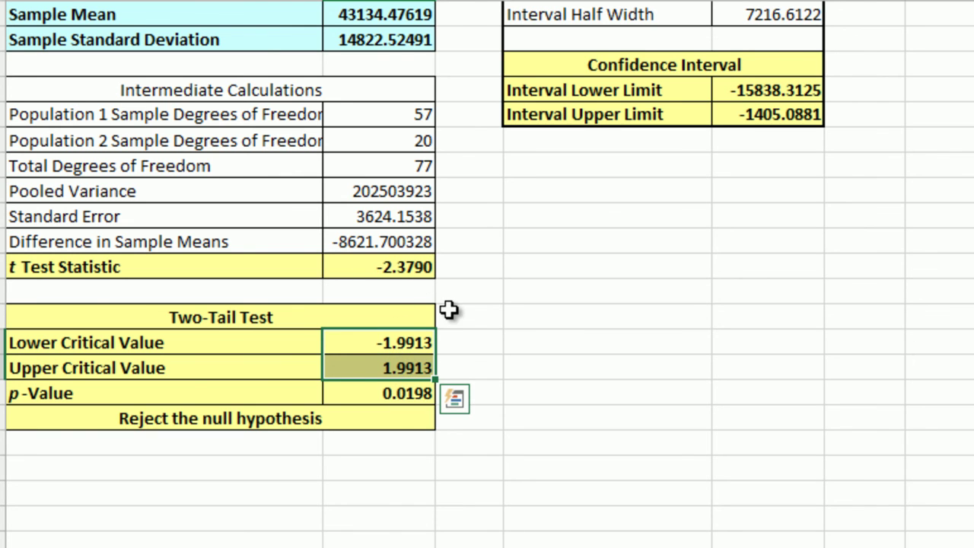
pyautogui.click(411, 271)
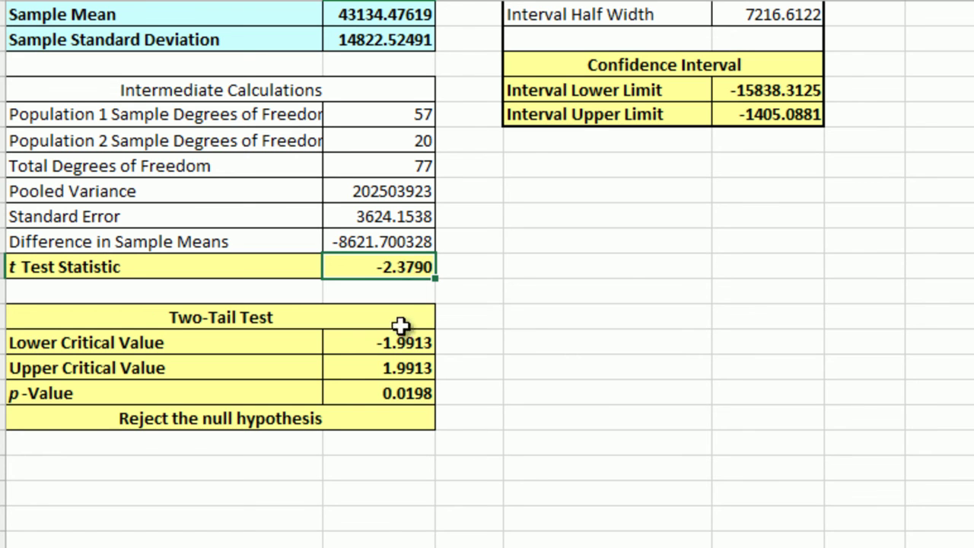
pyautogui.click(404, 396)
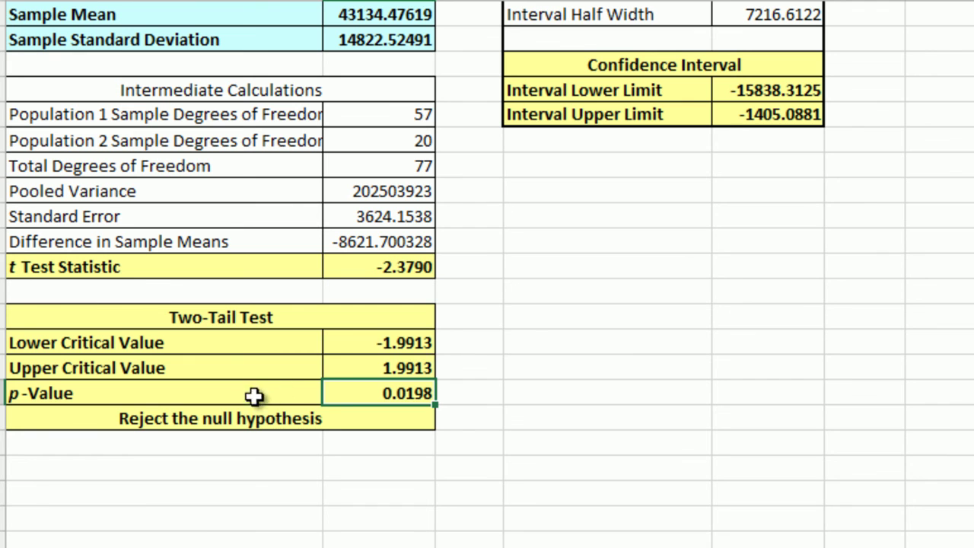
pyautogui.click(236, 418)
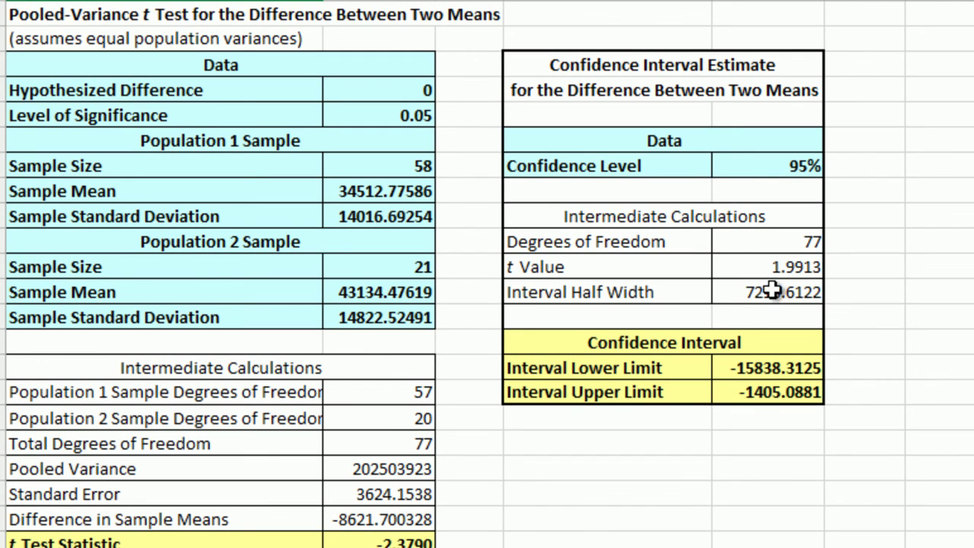
# Examine the lower and upper limits of the confidence interval for the difference between the two means.
pyautogui.click(779, 366)
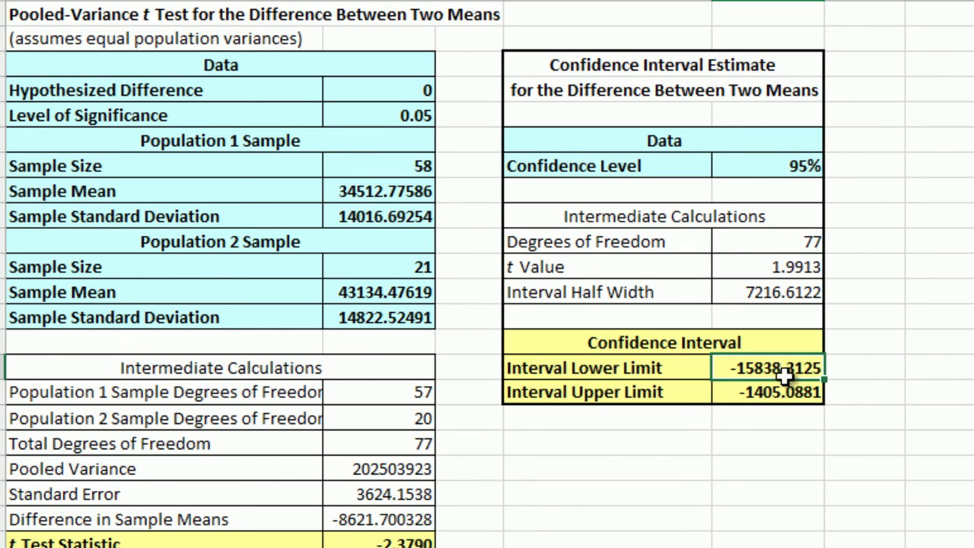
pyautogui.moveTo(784, 367); pyautogui.dragTo(784, 392)
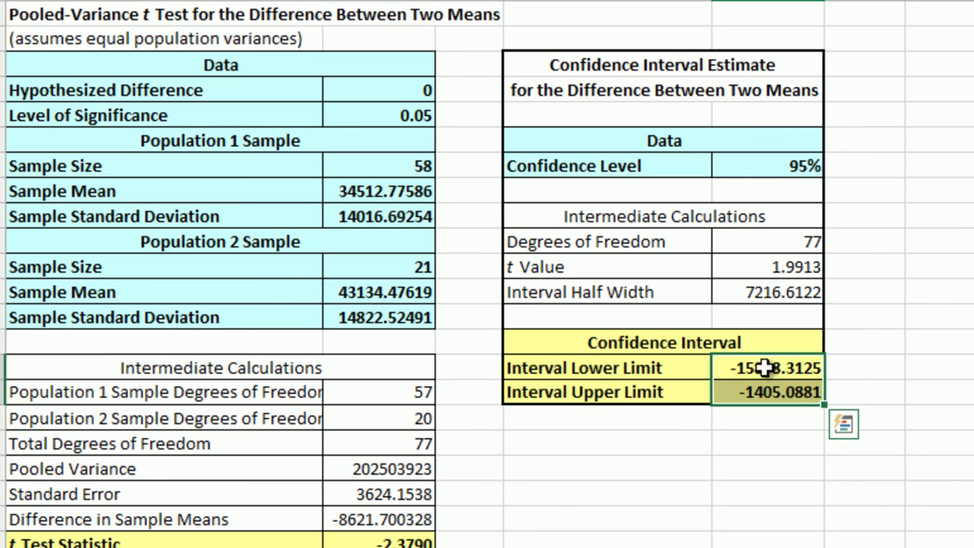
pyautogui.click(860, 368)
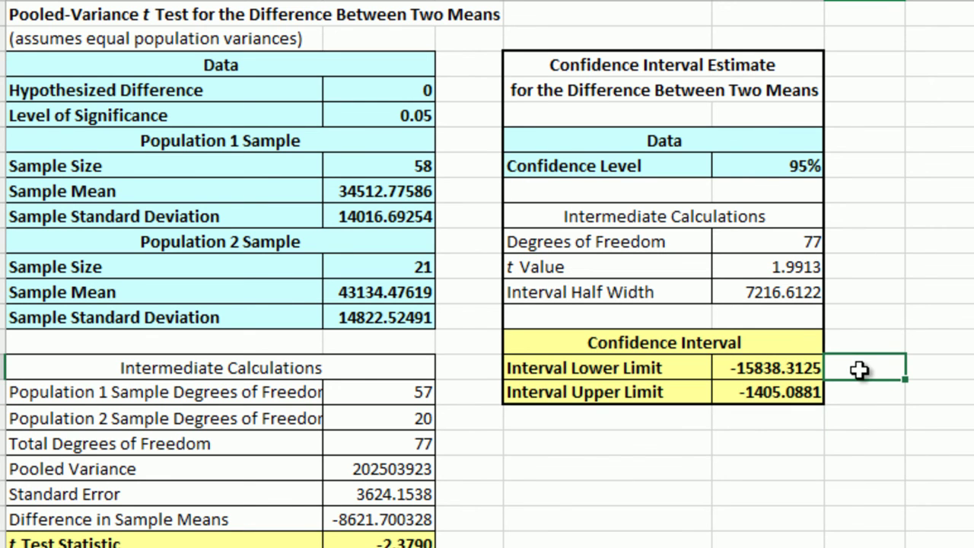
pyautogui.click(801, 368)
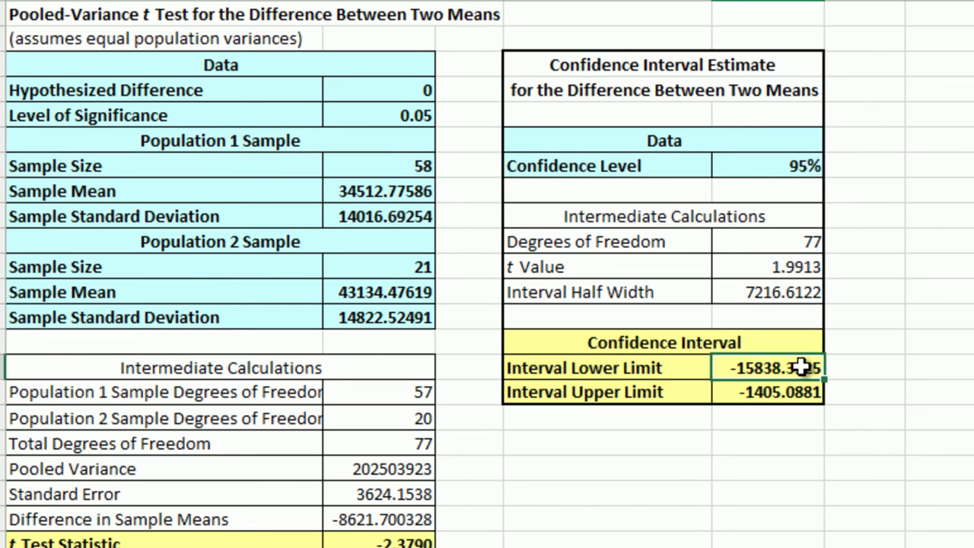
# Enter 1894 as a scratch value in the cell beside the interval lower limit and clear it again.
pyautogui.click(850, 370)
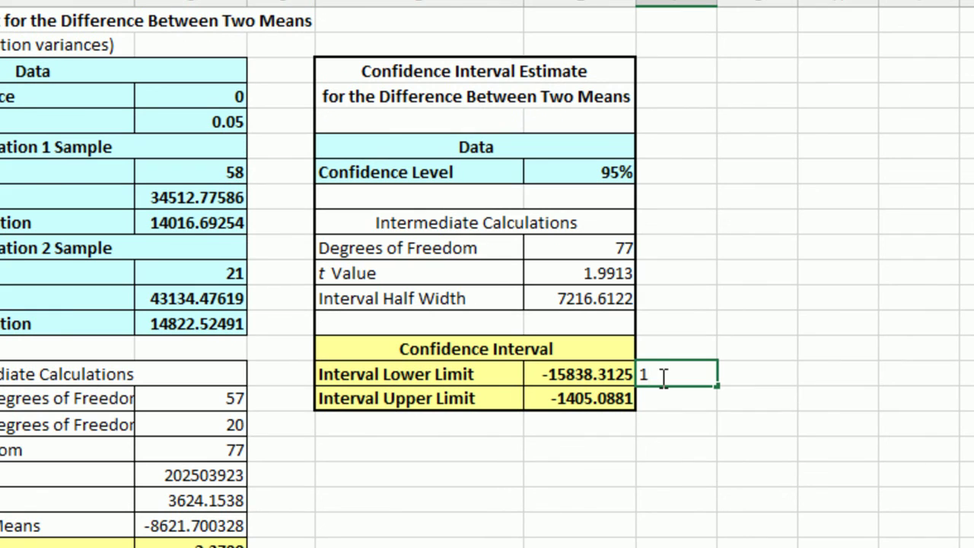
pyautogui.click(753, 366)
pyautogui.click(702, 372)
pyautogui.click(599, 376)
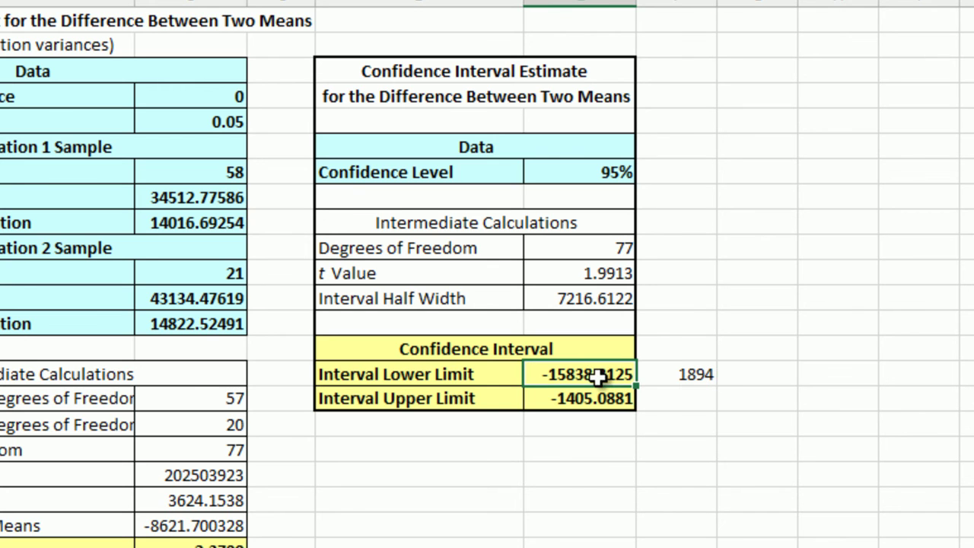
pyautogui.click(678, 373)
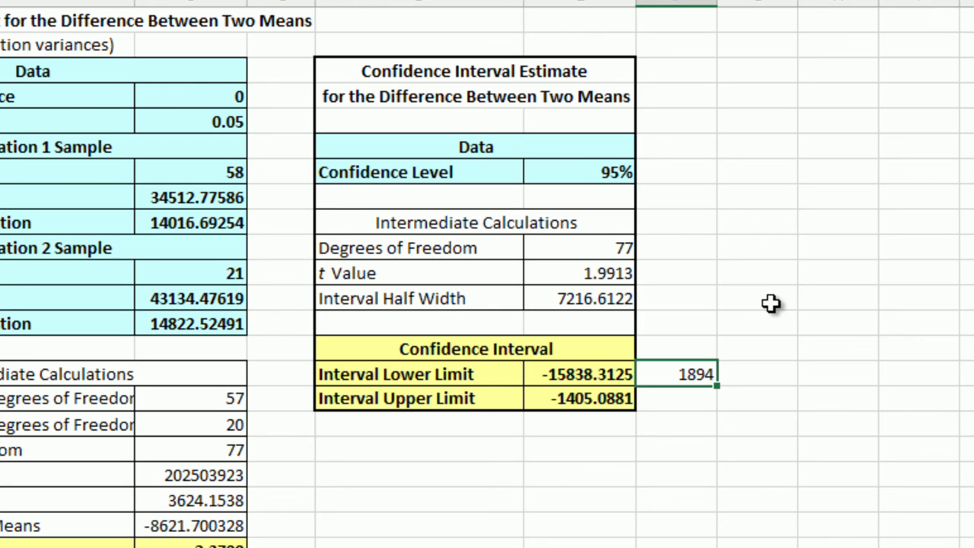
pyautogui.press('Delete')
# Compare the confidence interval limits with the Population 1 sample statistics and the difference in sample means.
pyautogui.click(597, 397)
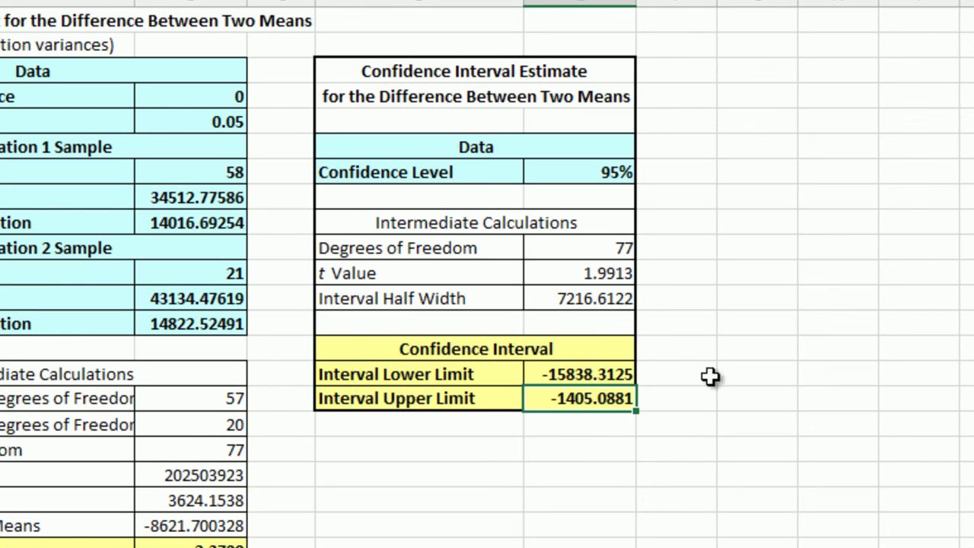
pyautogui.moveTo(580, 376); pyautogui.dragTo(579, 395)
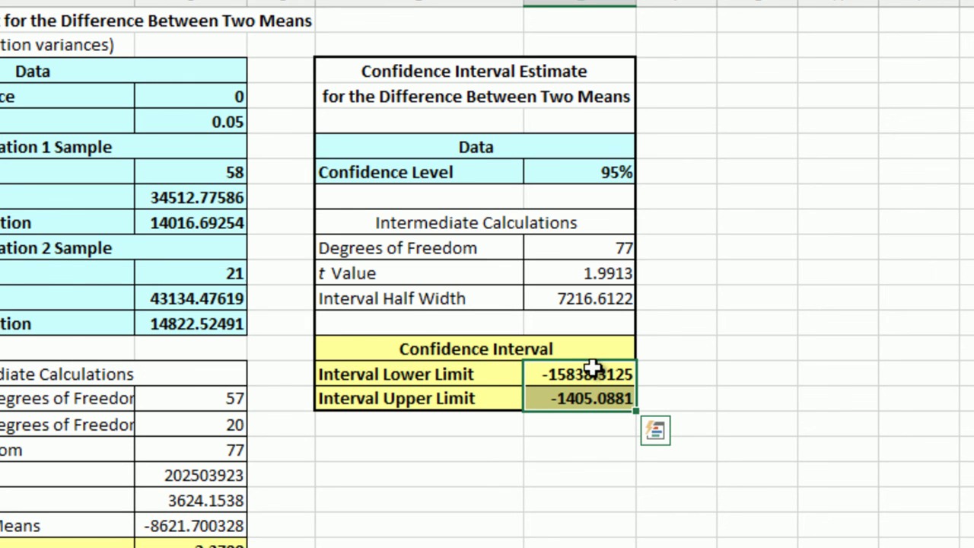
pyautogui.click(190, 219)
pyautogui.click(200, 528)
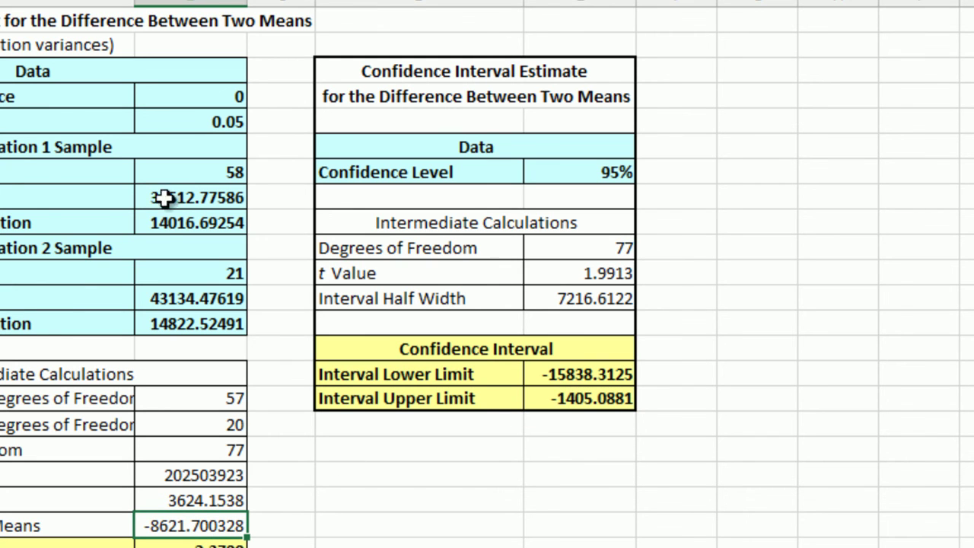
# Compare the sample means of Populations 1 and 2 with their difference and the two confidence interval limits.
pyautogui.click(214, 200)
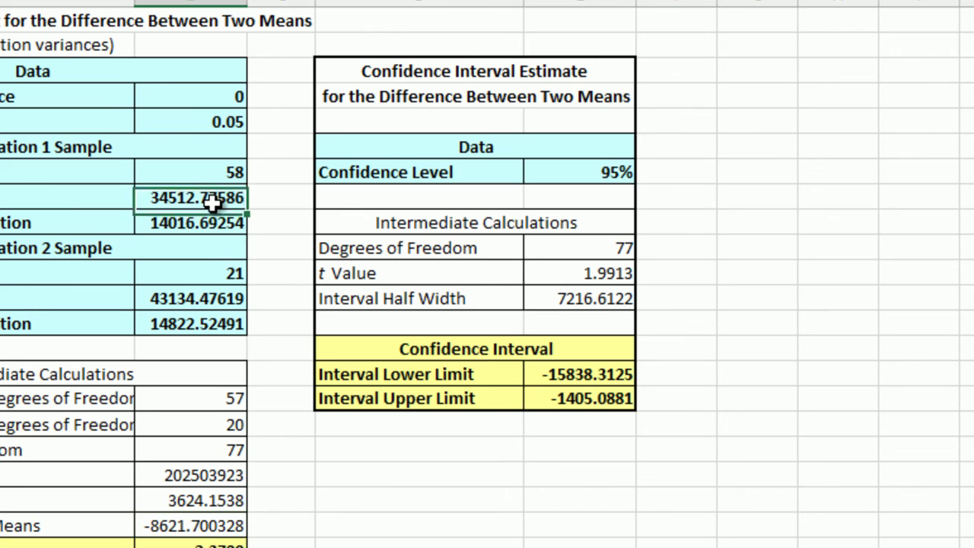
pyautogui.click(199, 307)
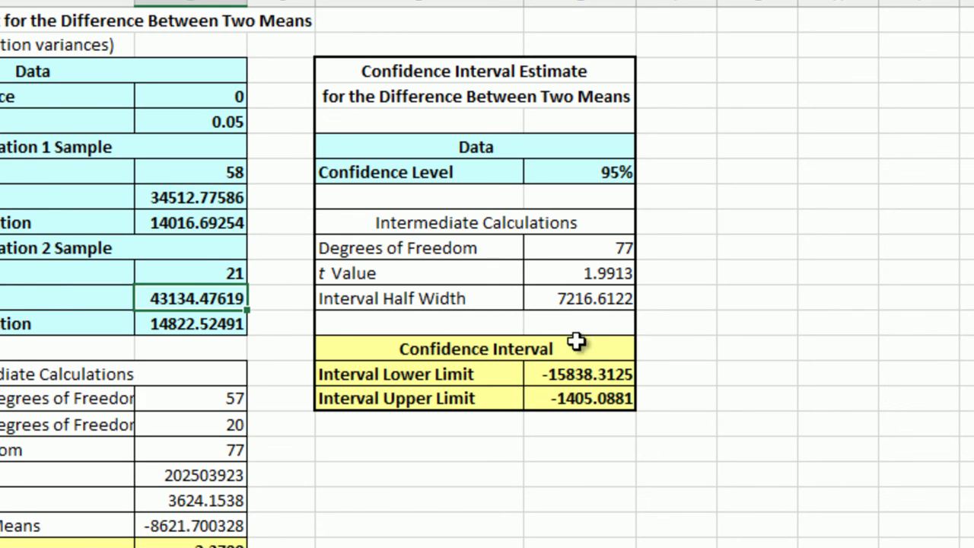
pyautogui.click(186, 197)
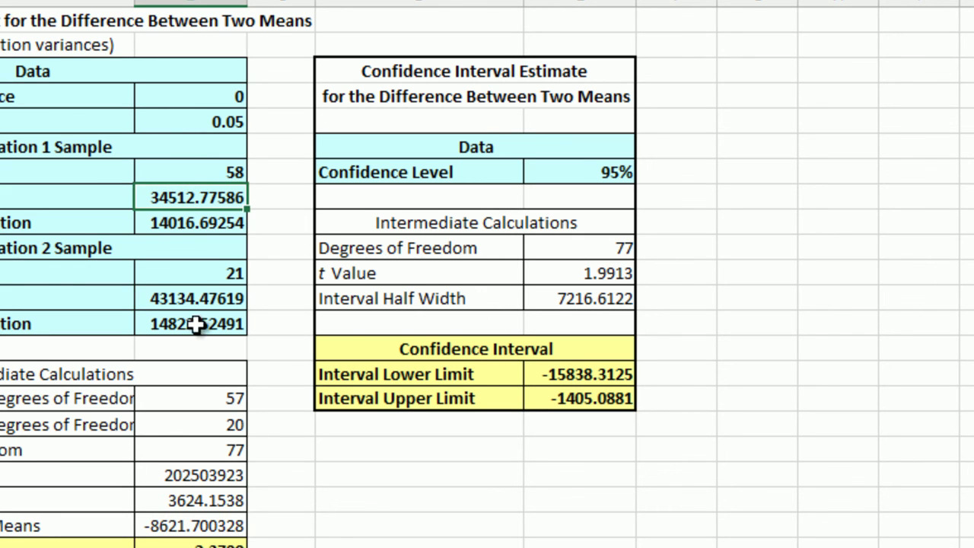
pyautogui.click(189, 298)
pyautogui.click(207, 526)
pyautogui.moveTo(595, 376); pyautogui.dragTo(596, 395)
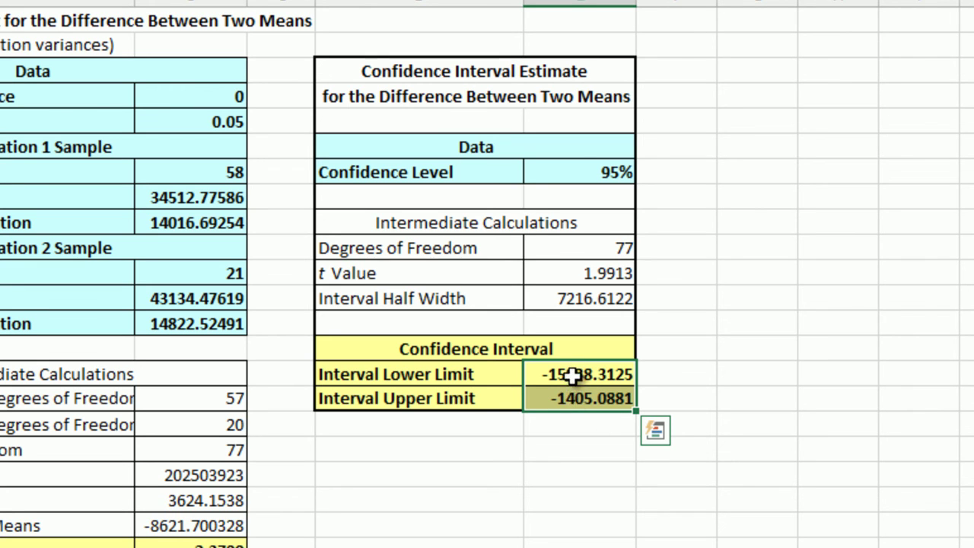
# Enter a formula beside the interval lower limit that multiplies it by -1, and fill it down beside the upper limit.
pyautogui.click(700, 371)
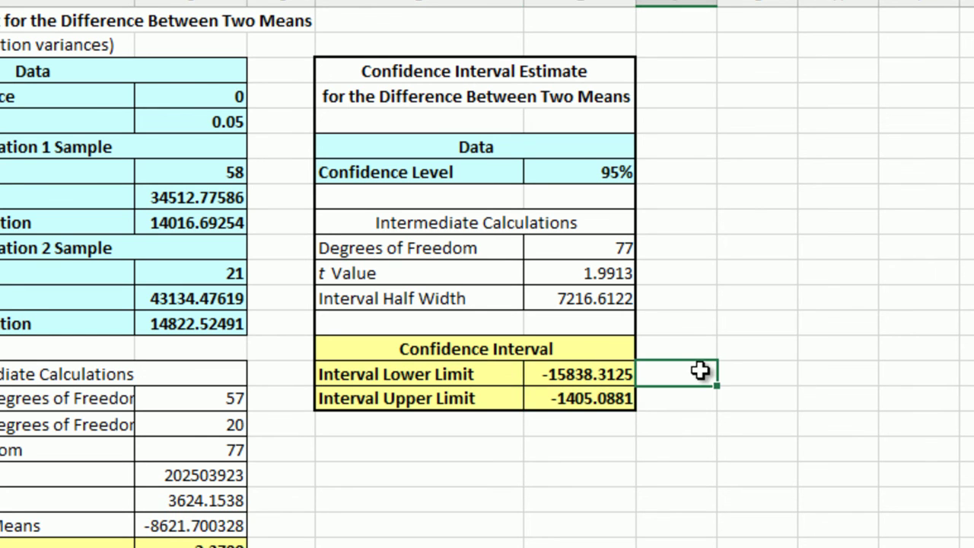
pyautogui.write('+')
pyautogui.click(613, 374)
pyautogui.write('*')
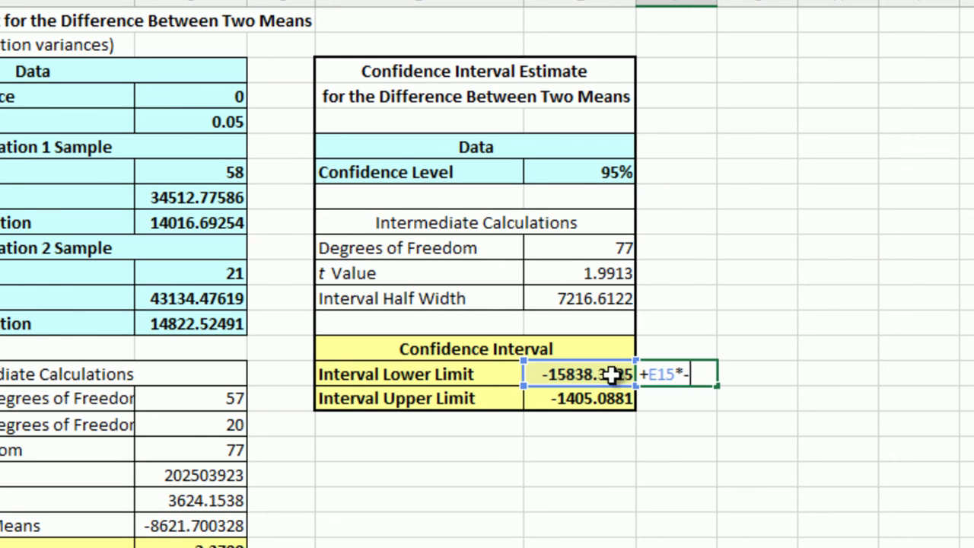
pyautogui.press('Return')
pyautogui.click(685, 374)
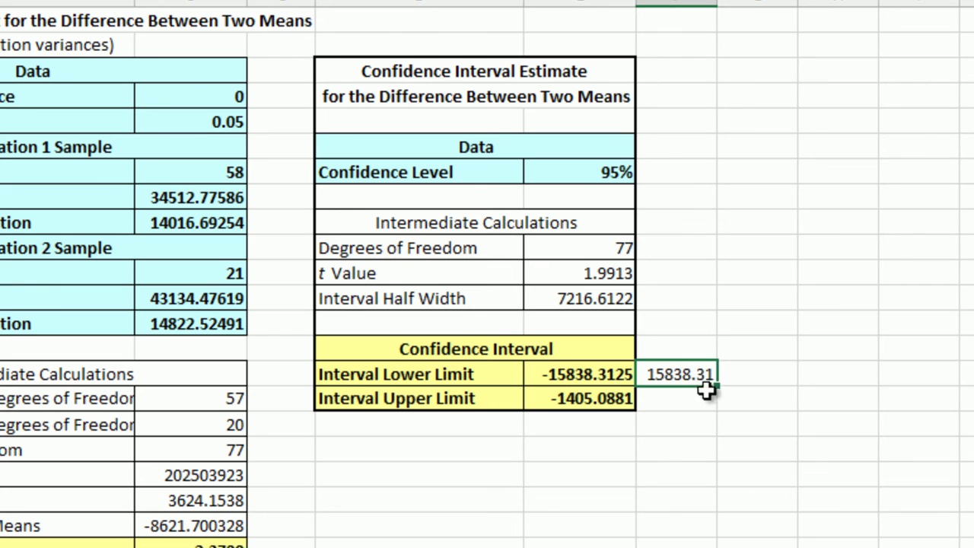
pyautogui.moveTo(719, 392); pyautogui.dragTo(716, 407)
pyautogui.press('Escape')
pyautogui.moveTo(716, 392); pyautogui.dragTo(717, 403)
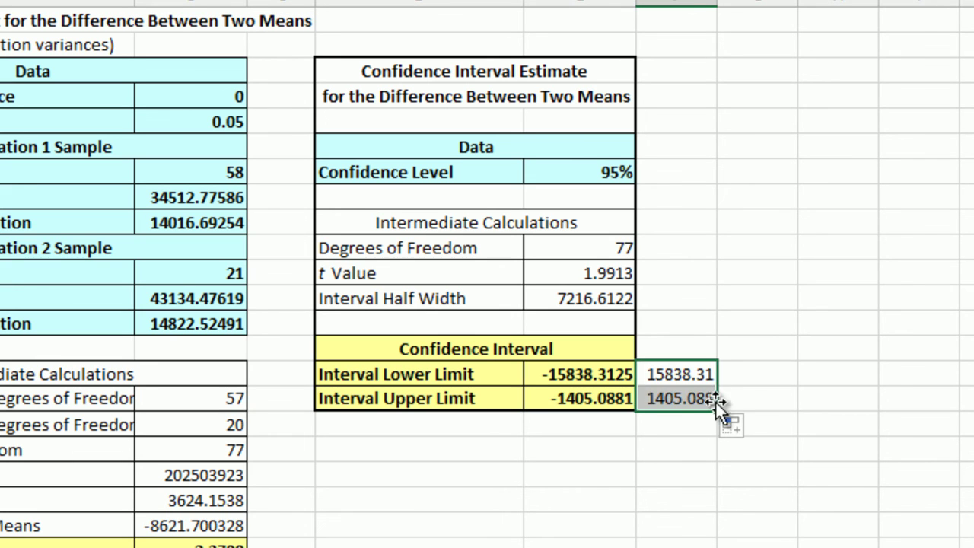
# Review the two sign-reversed limits beside the confidence interval and clear both scratch cells.
pyautogui.click(772, 342)
pyautogui.click(678, 402)
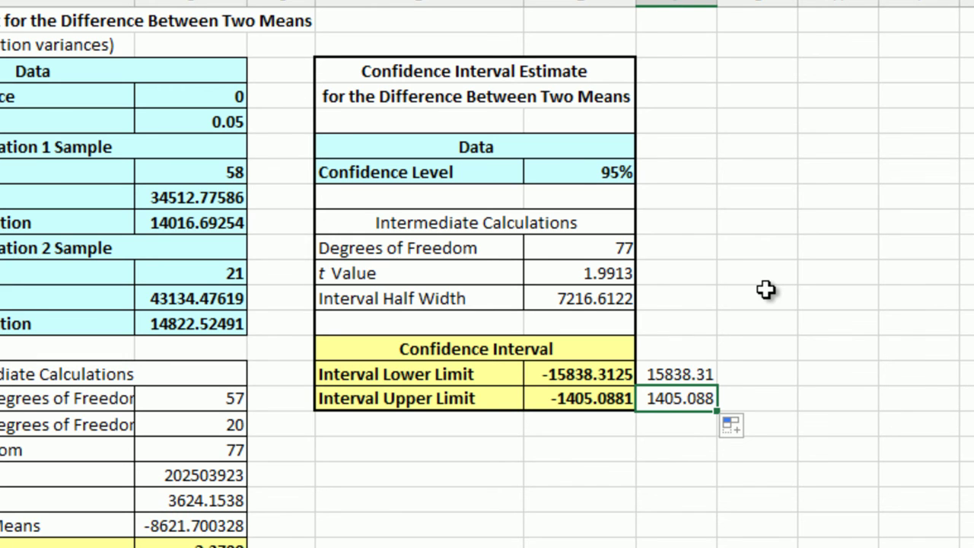
pyautogui.moveTo(677, 373); pyautogui.dragTo(679, 391)
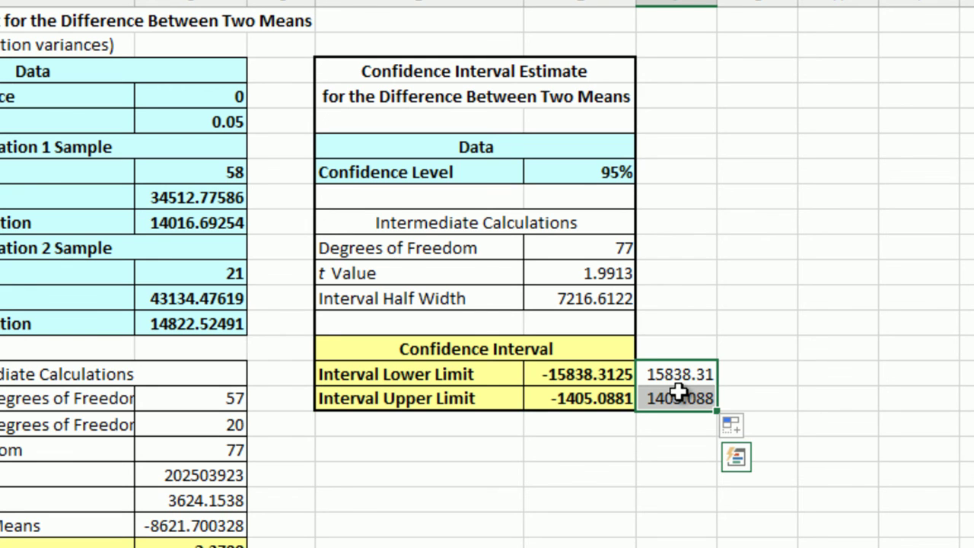
pyautogui.press('Delete')
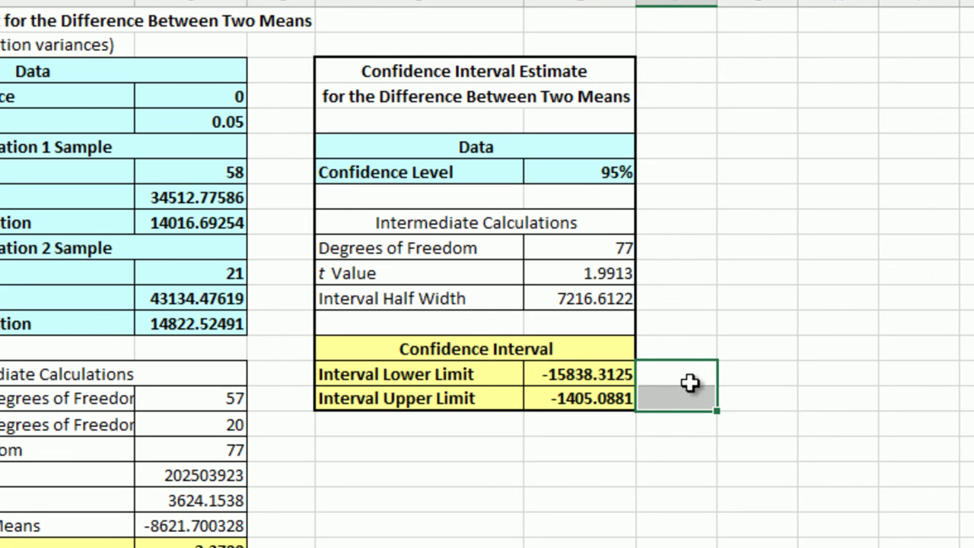
pyautogui.click(683, 367)
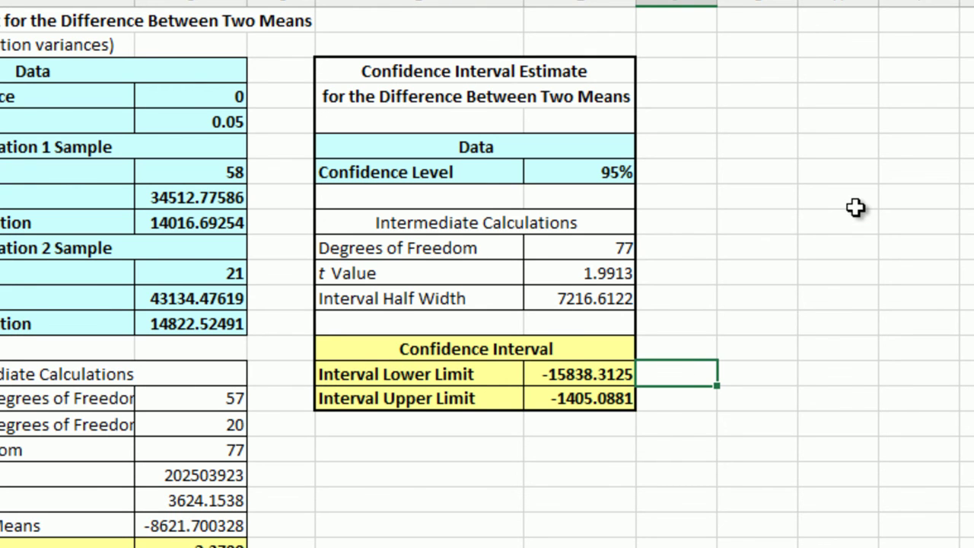
pyautogui.click(189, 204)
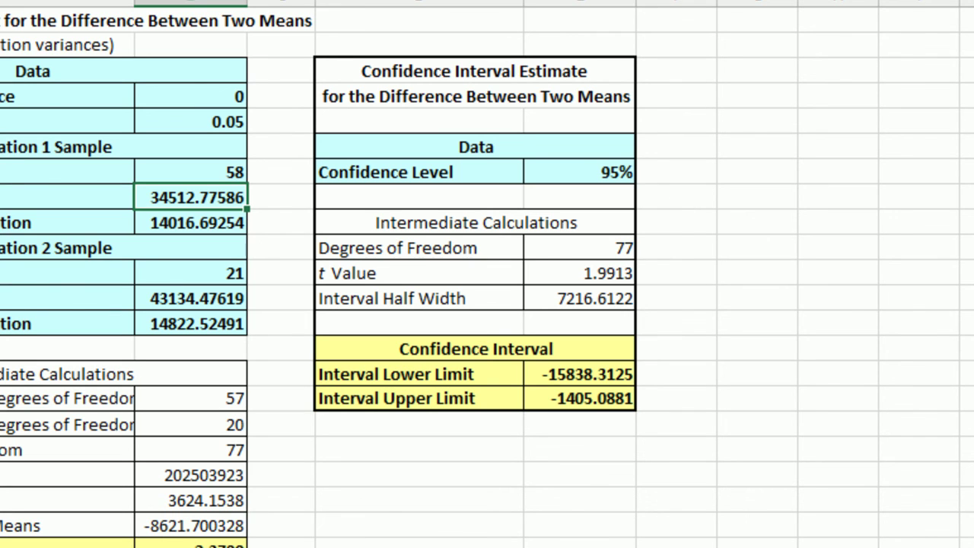
pyautogui.click(0, 0)
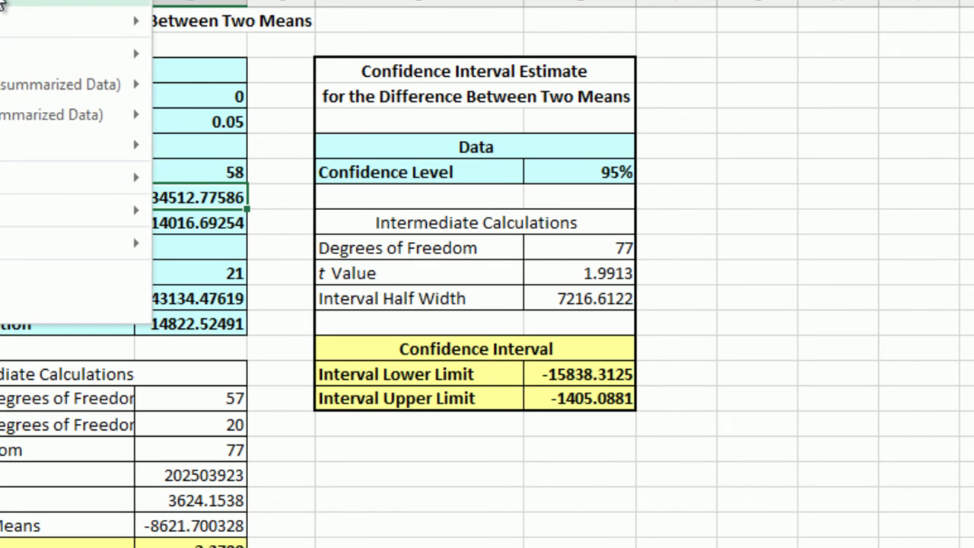
pyautogui.click(452, 547)
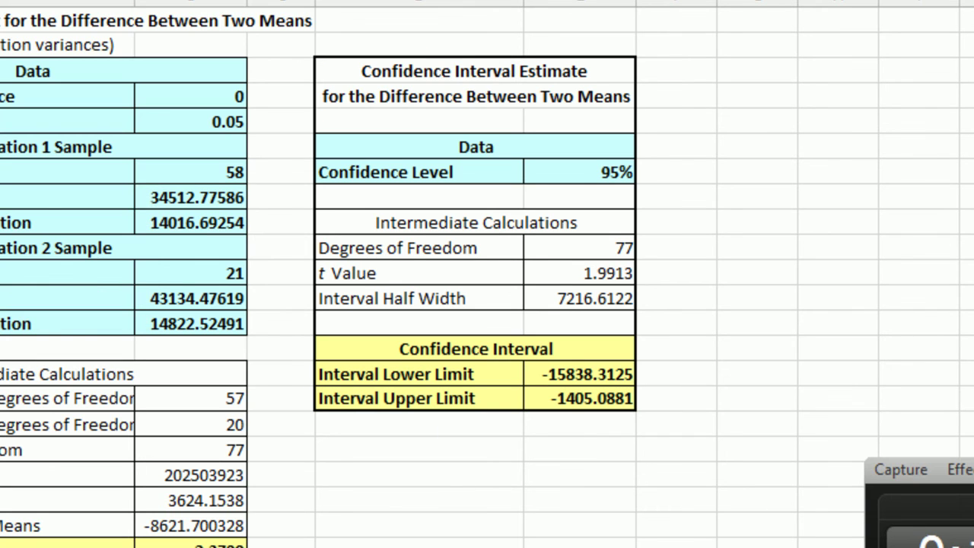